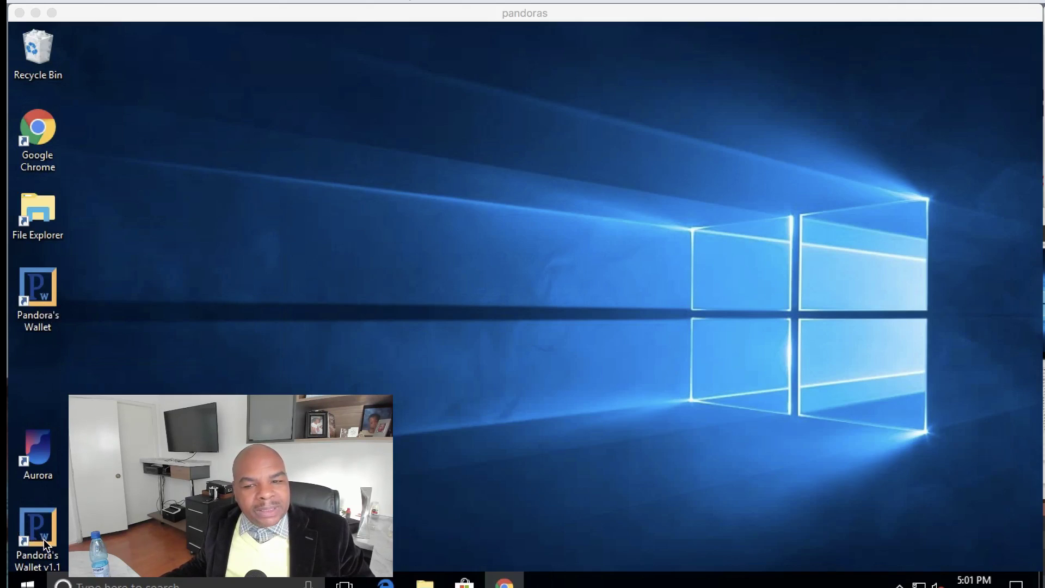
Step: Launch the original Pandora's Wallet and sign in with the pasted account password
double_click(35, 316)
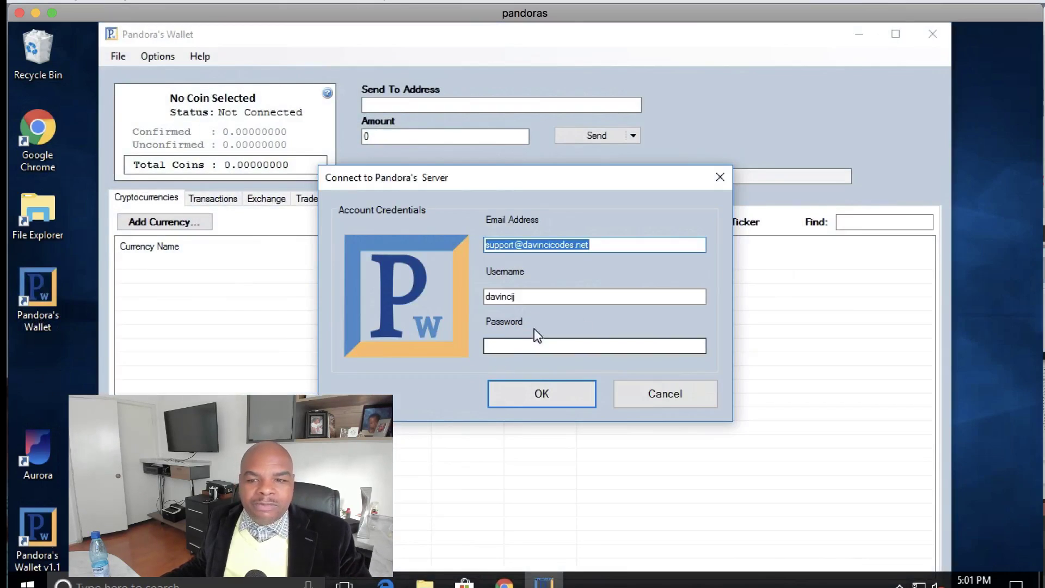
click(571, 342)
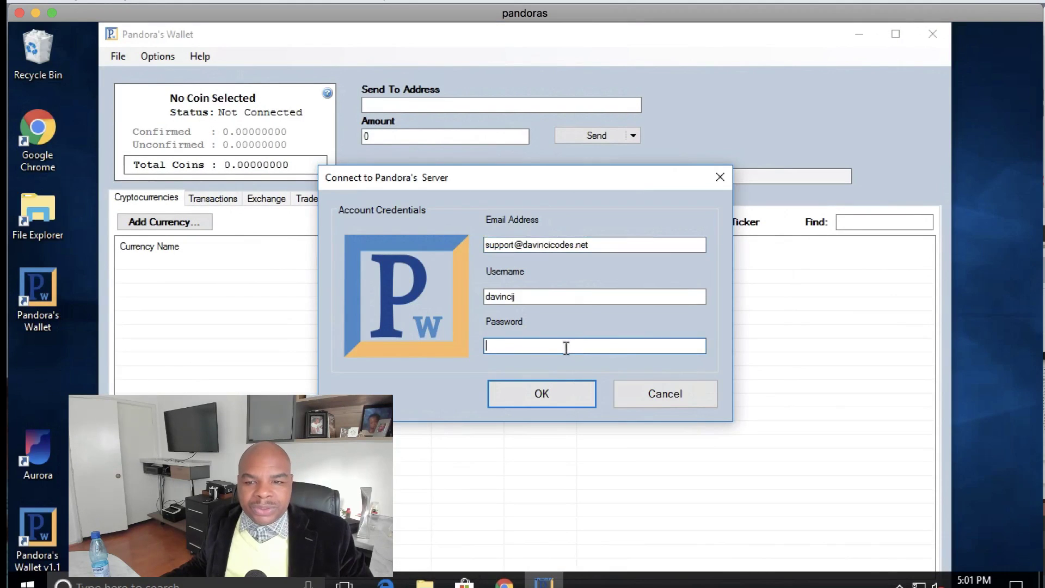
right_click(556, 347)
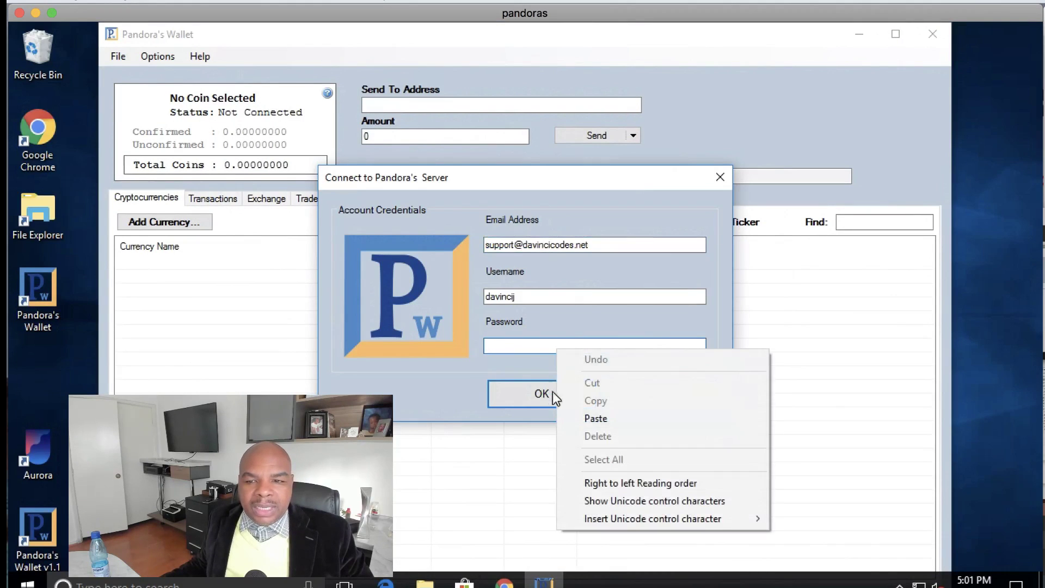
click(582, 419)
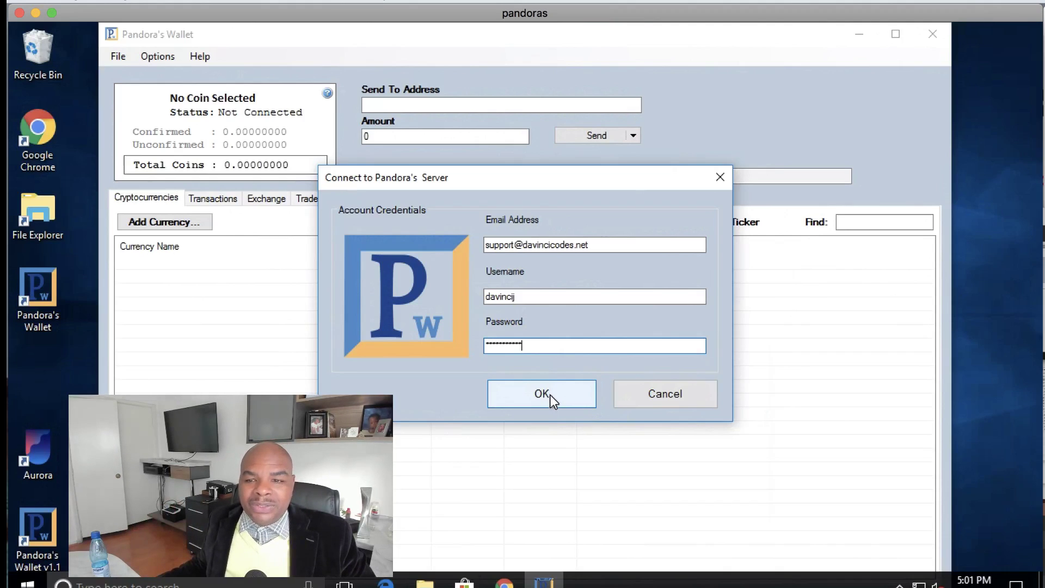
click(550, 395)
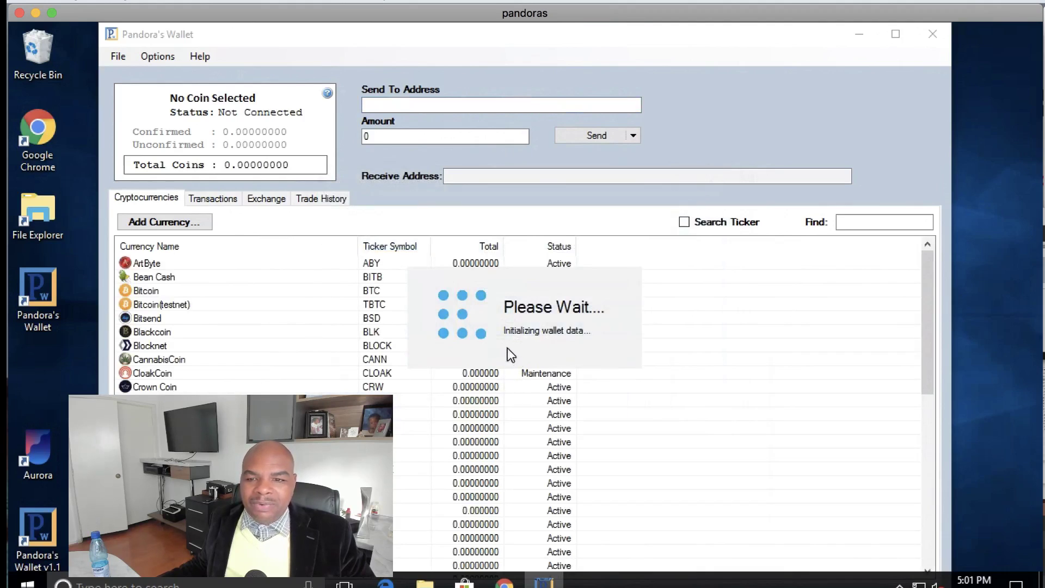
Step: Launch Pandora's Wallet v1.1, sign in with the saved account e-mail, and bring it forward
double_click(49, 537)
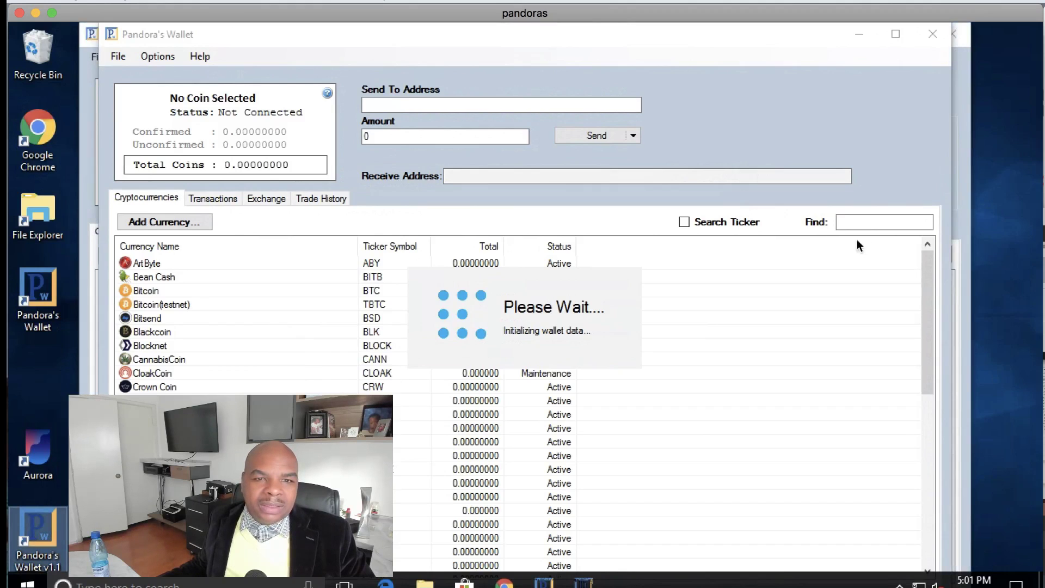
click(957, 184)
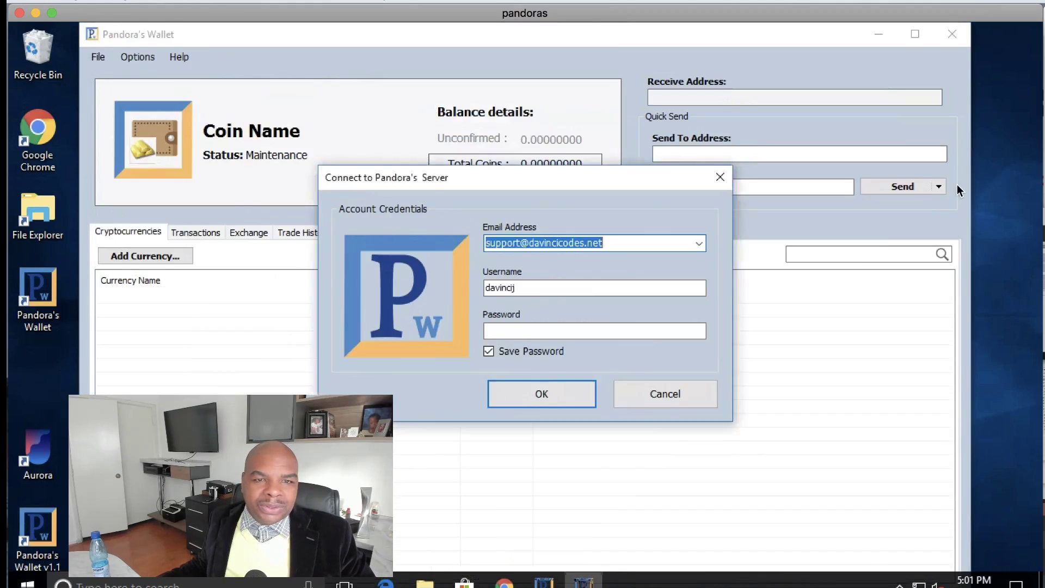
click(698, 244)
click(661, 261)
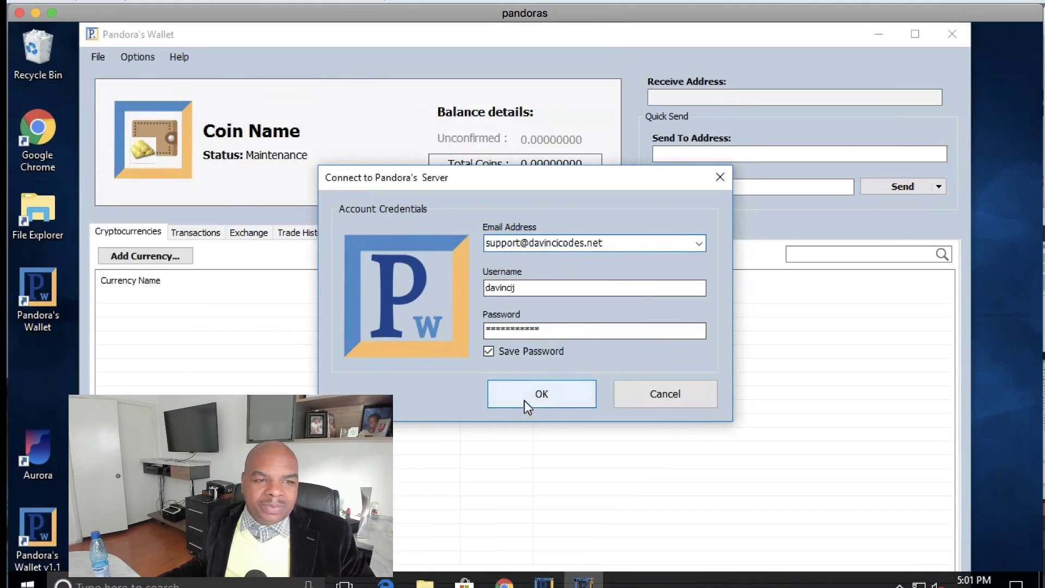
click(539, 395)
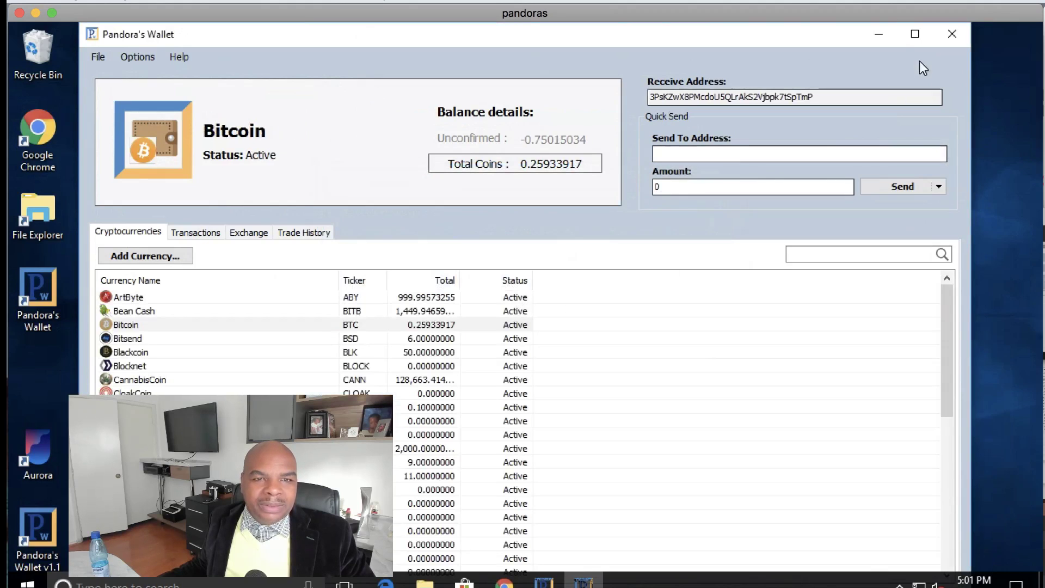
click(878, 34)
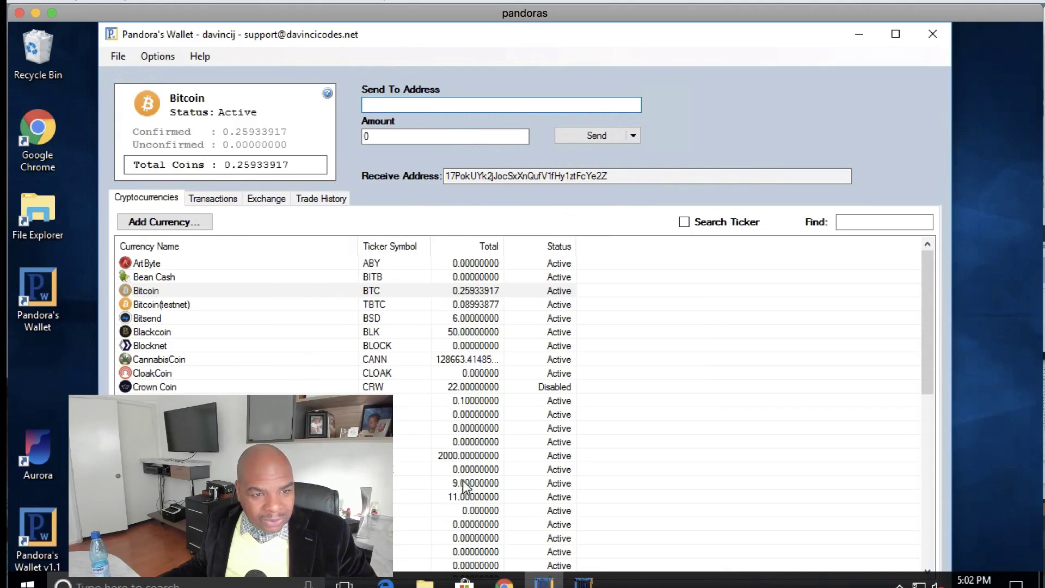
click(584, 582)
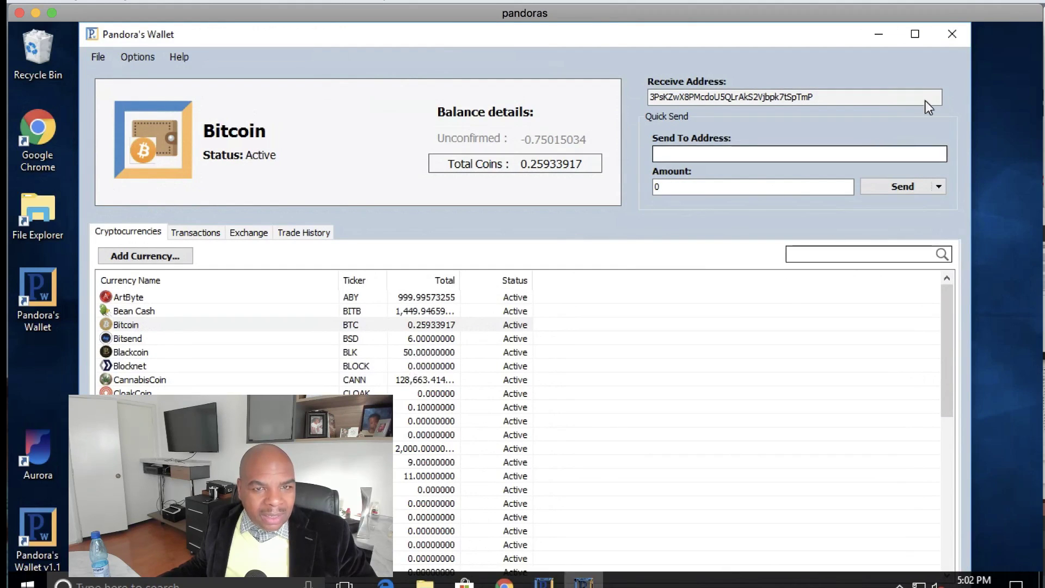
Step: Maximize both wallet windows and show Bean Cash's details in the original wallet
click(915, 35)
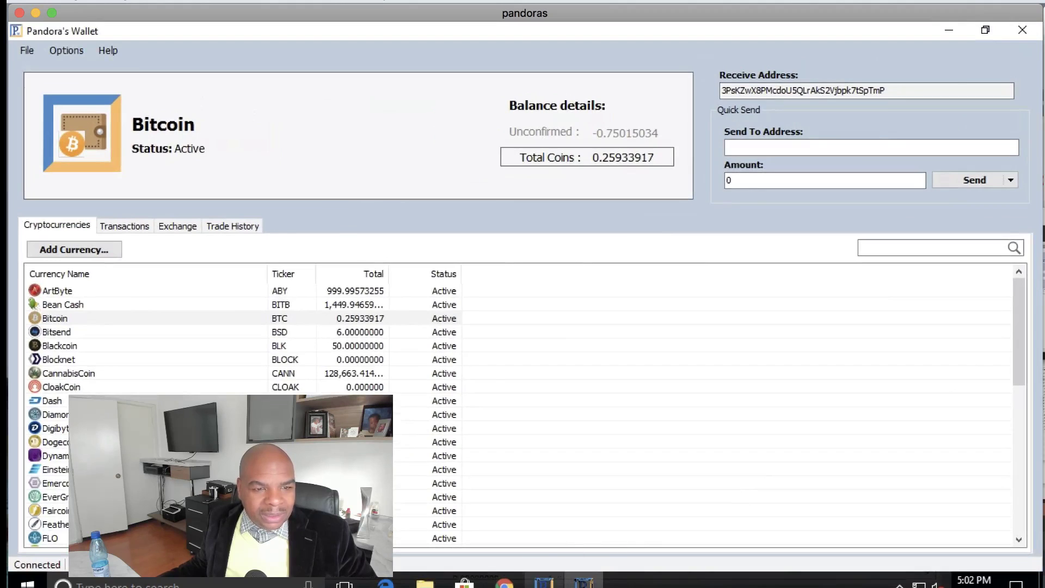
click(543, 581)
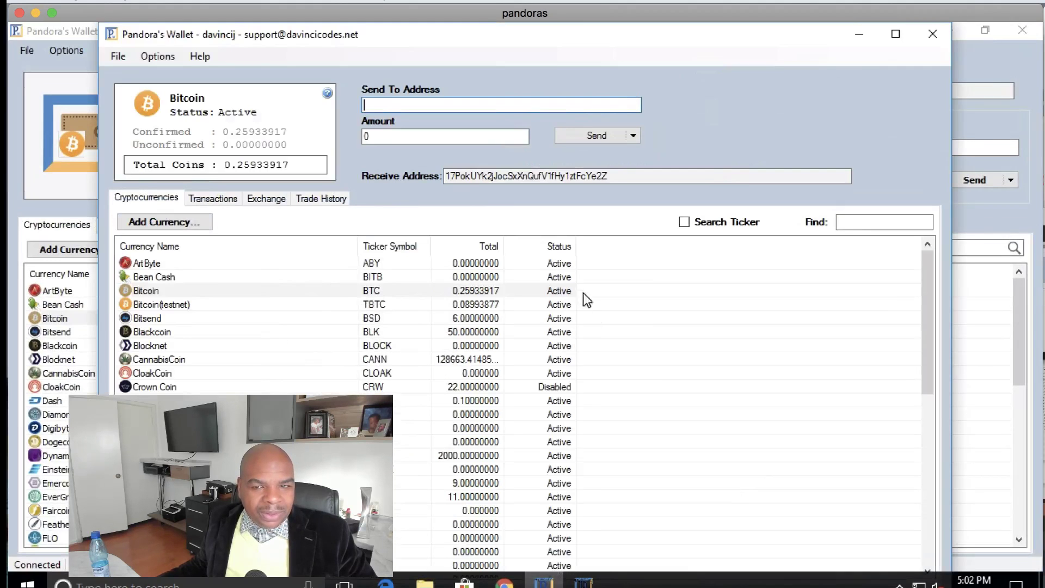
click(896, 34)
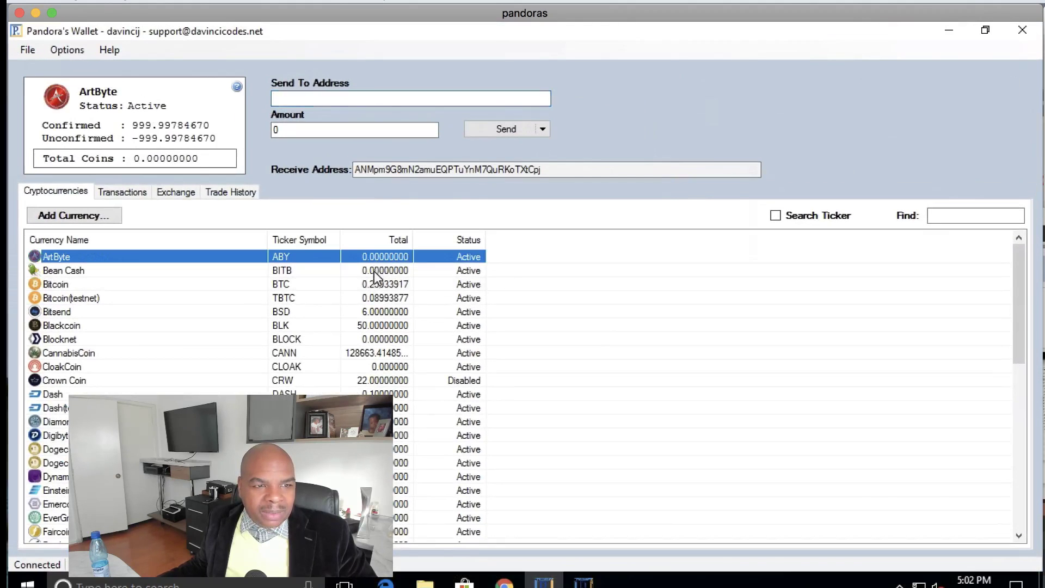
click(373, 271)
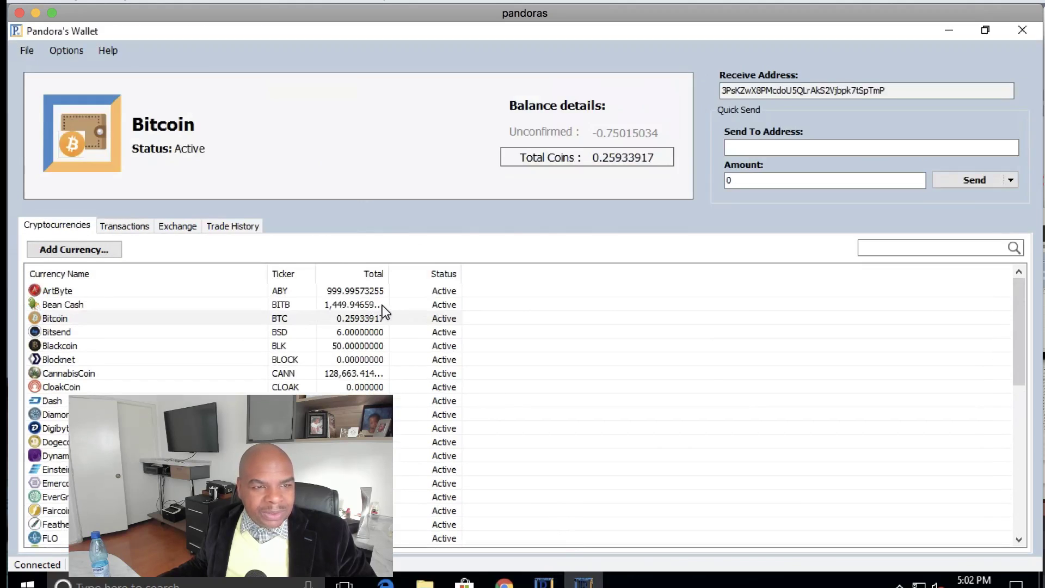
Step: Show ArtByte's 999.99573255 balance and receive address in v1.1, comparing against the original wallet
click(385, 305)
click(389, 290)
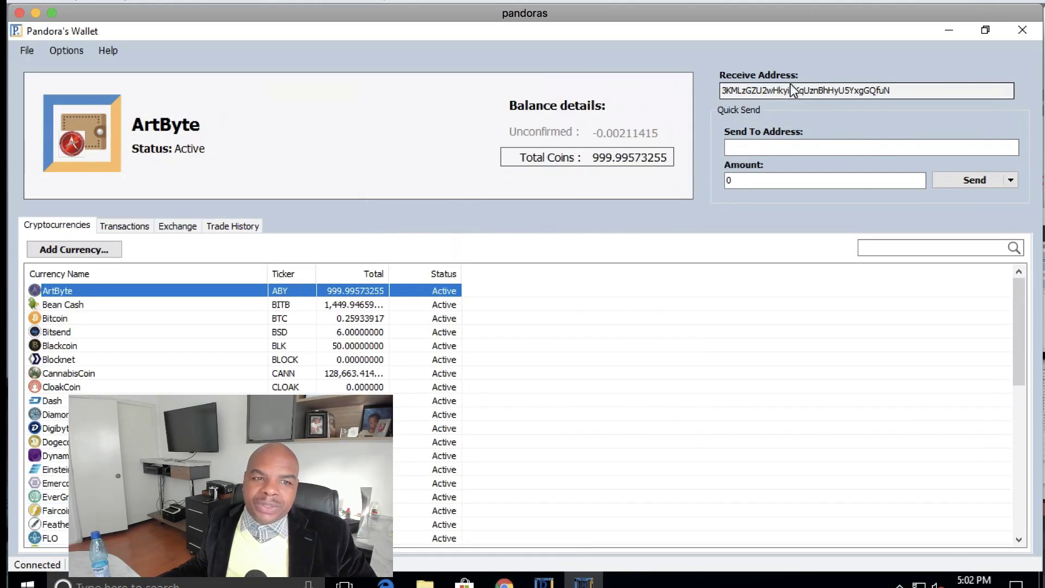
click(916, 88)
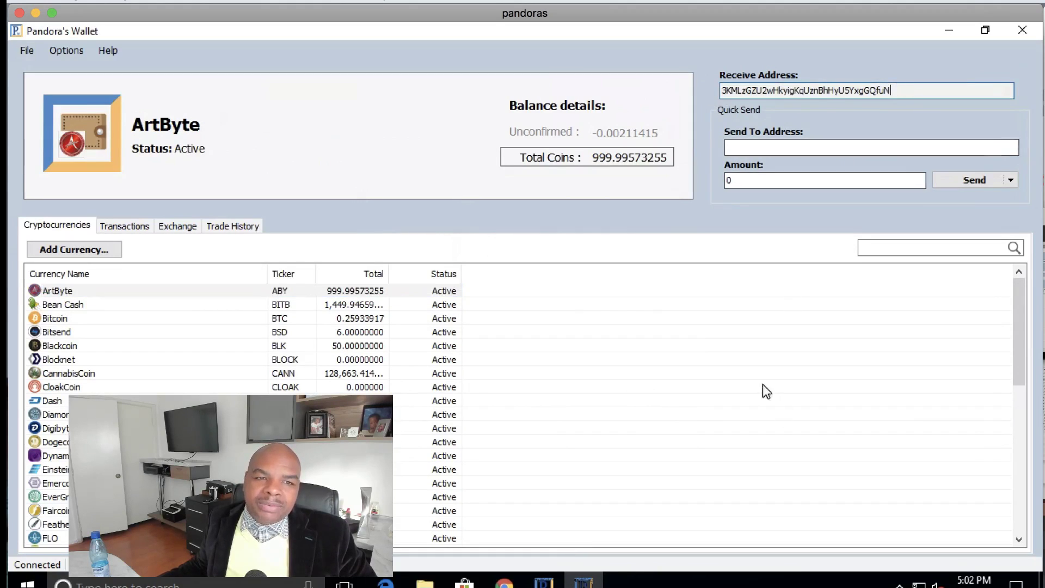
click(545, 582)
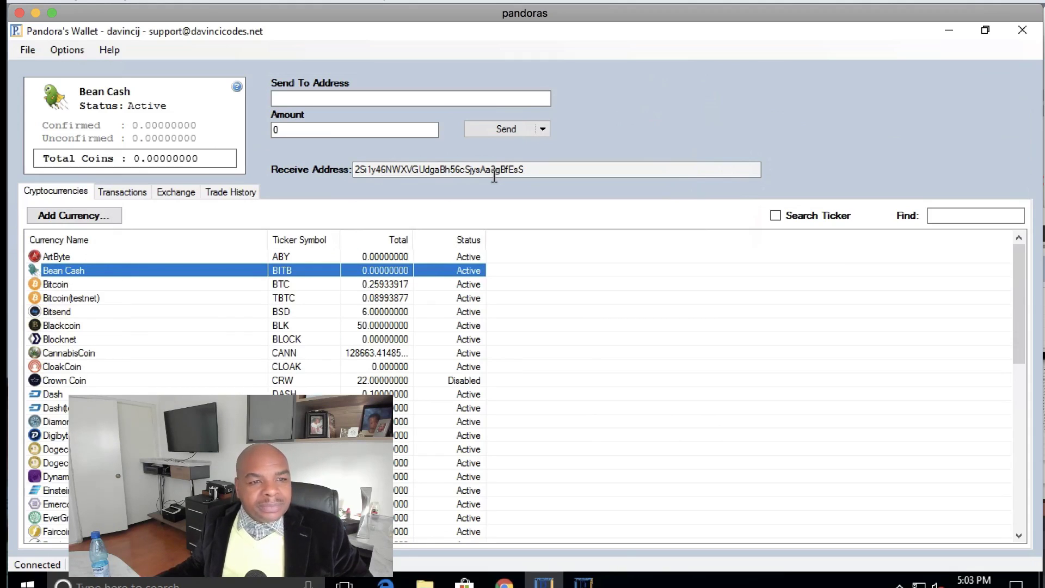
click(586, 581)
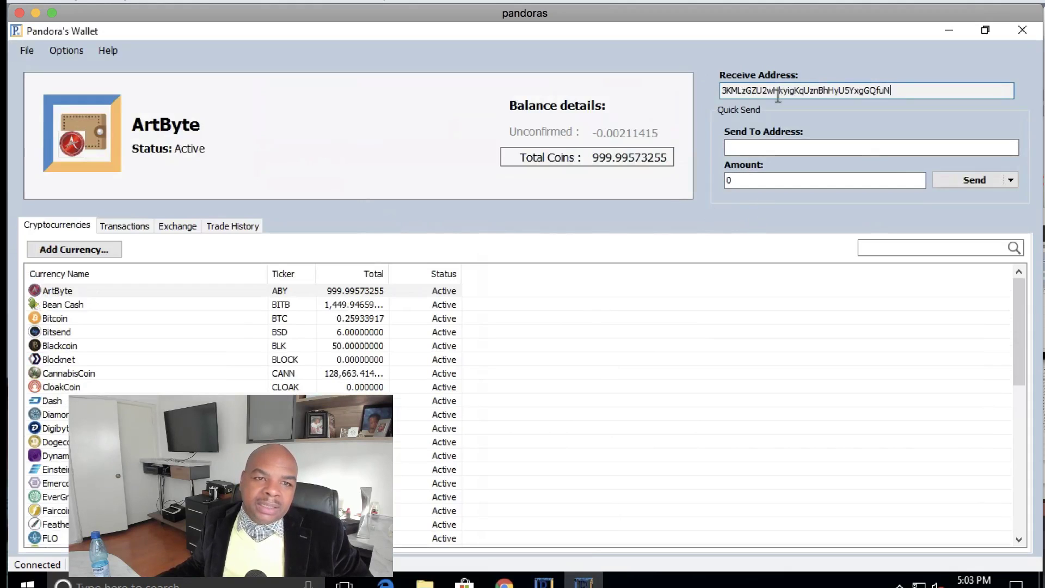
click(898, 91)
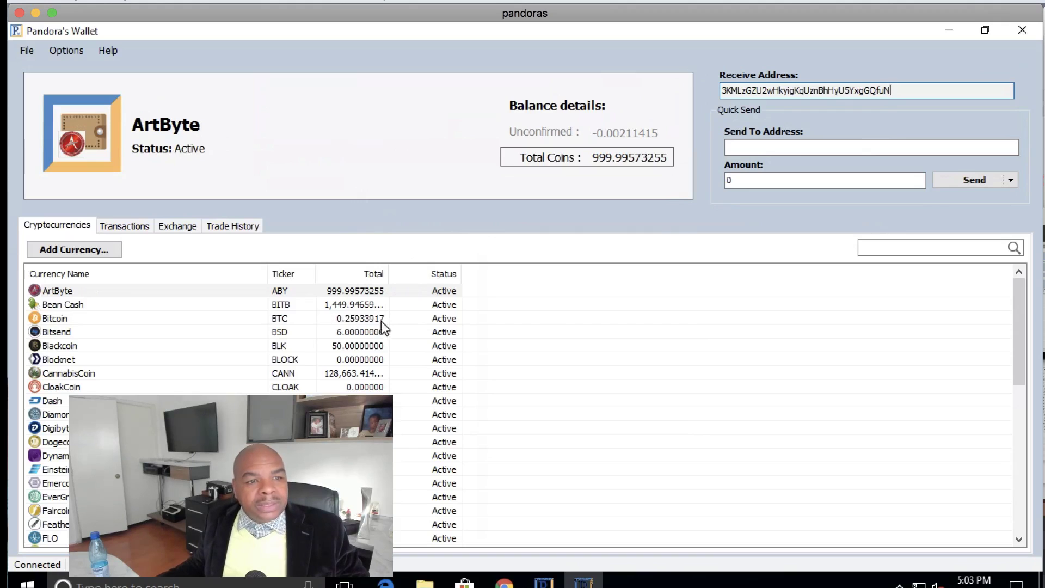
click(543, 581)
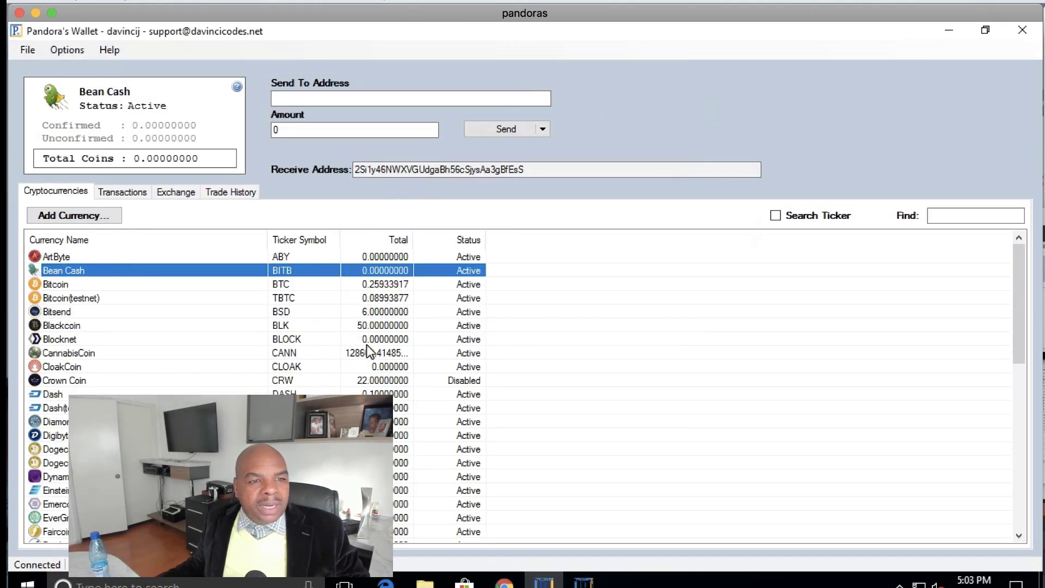
click(583, 580)
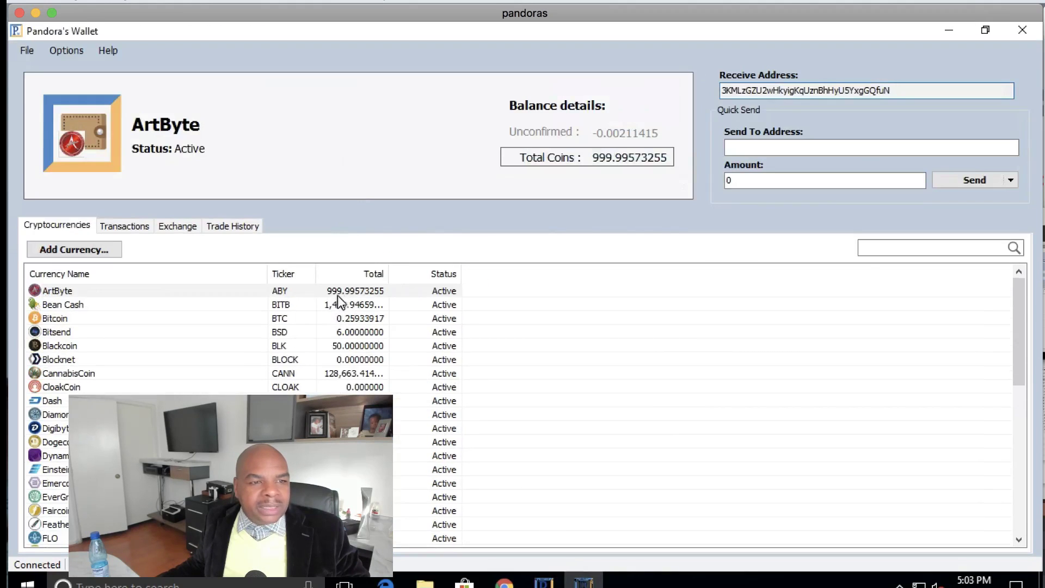
Step: View ArtByte's history in v1.1 and Bean Cash's 8/13/2019 transaction in the original wallet
click(124, 226)
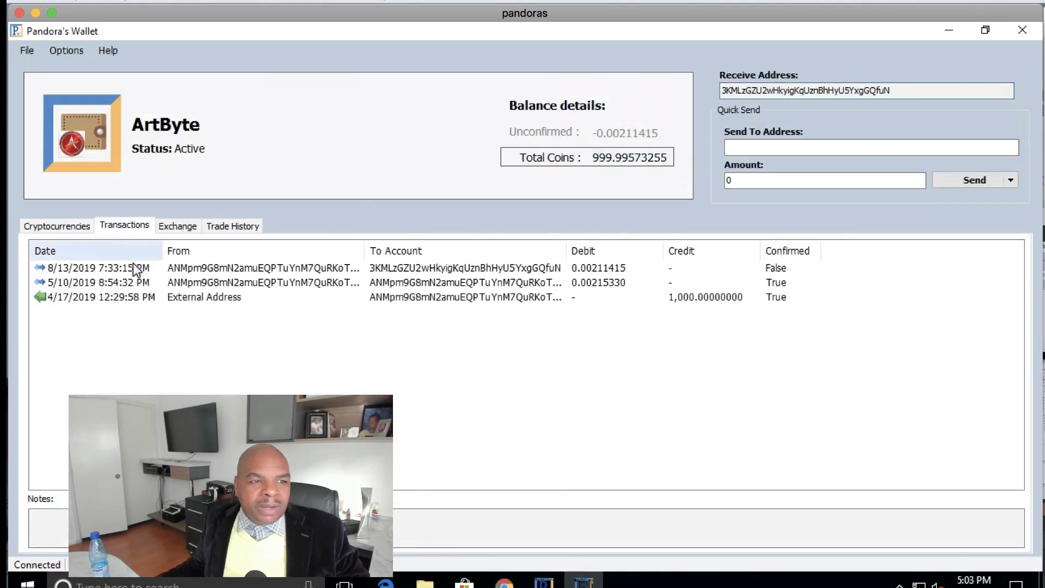
click(544, 581)
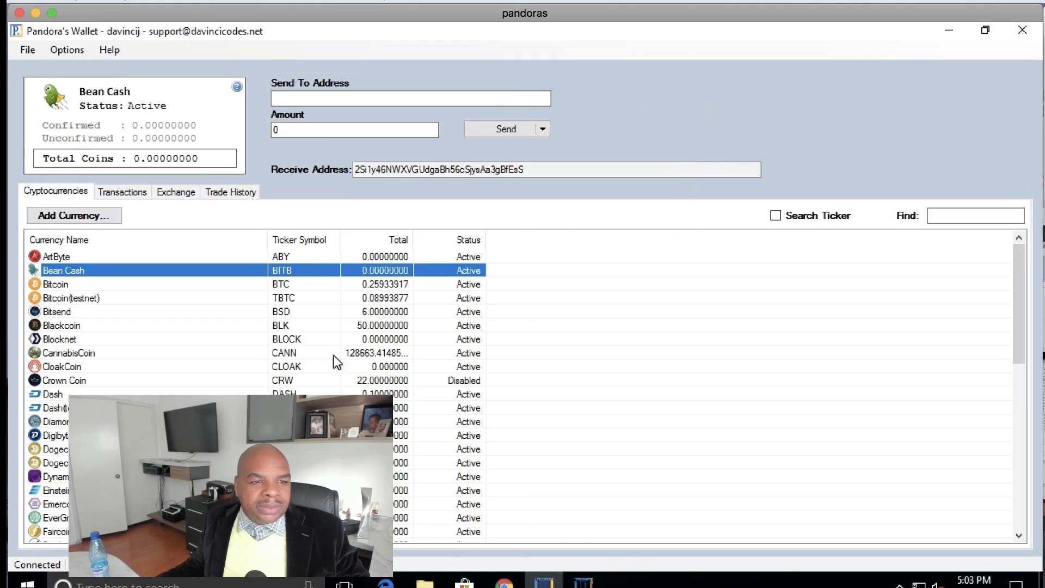
click(124, 193)
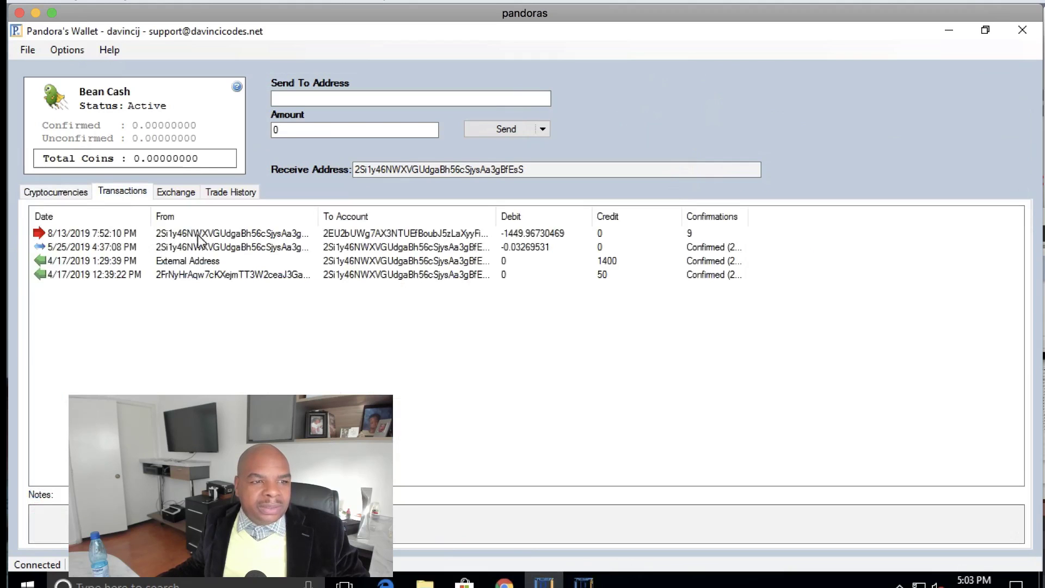
click(297, 237)
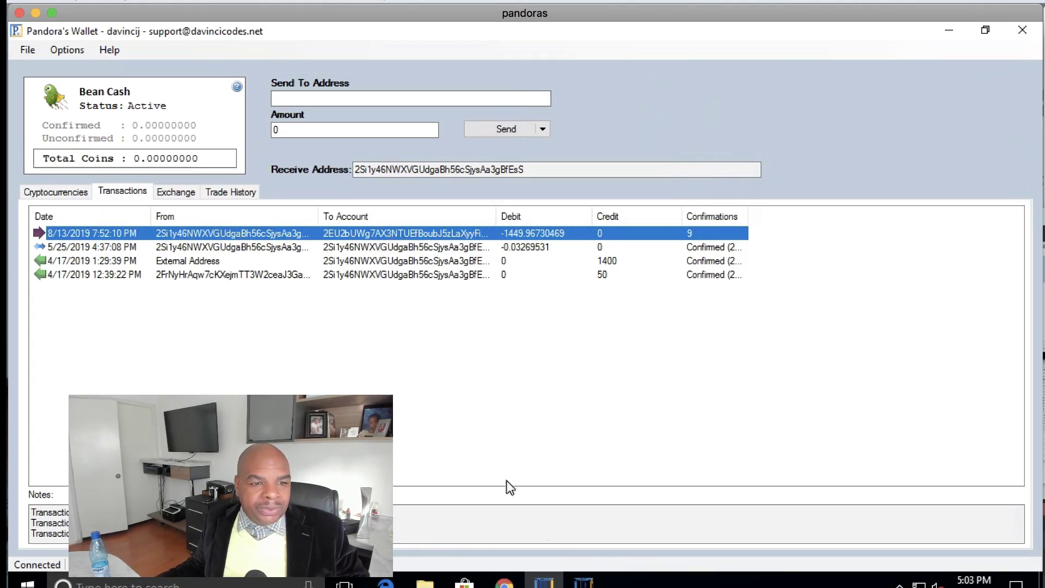
Step: In v1.1, show Bean Cash's balance, then Bitsend's 6.00000000 balance and receive address
key(alt+Tab)
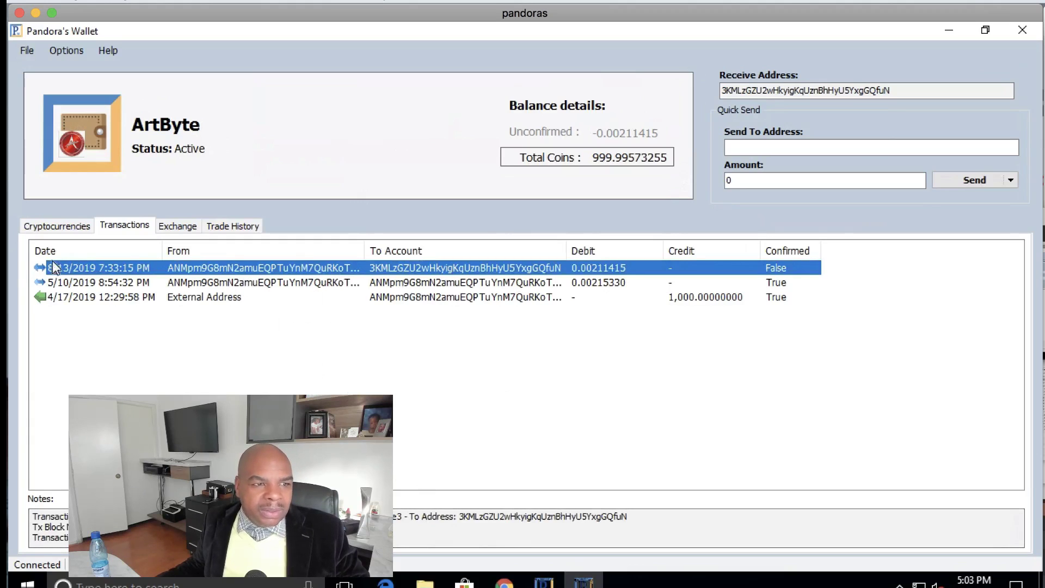
click(62, 223)
click(74, 304)
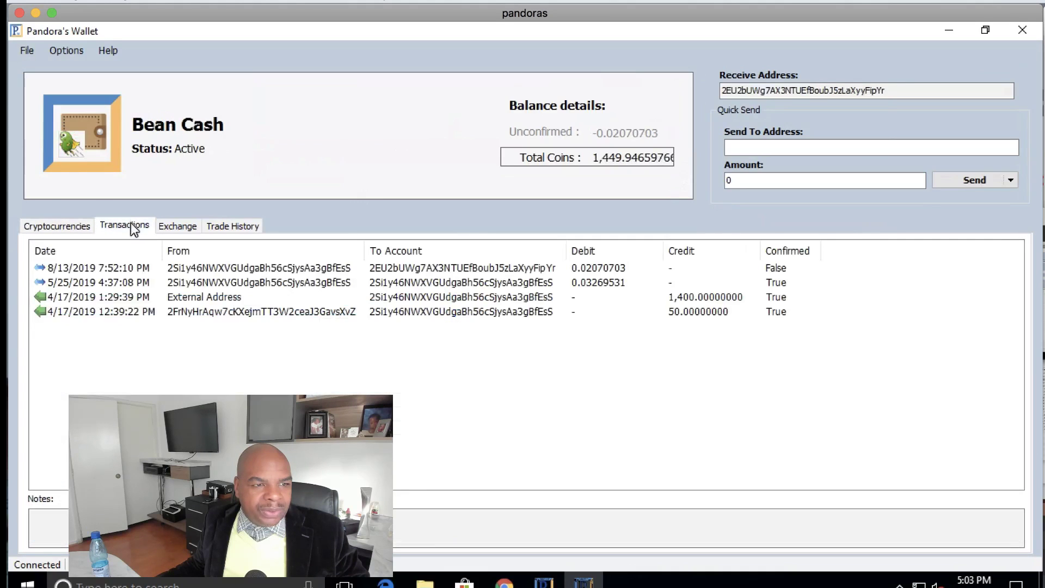
click(59, 224)
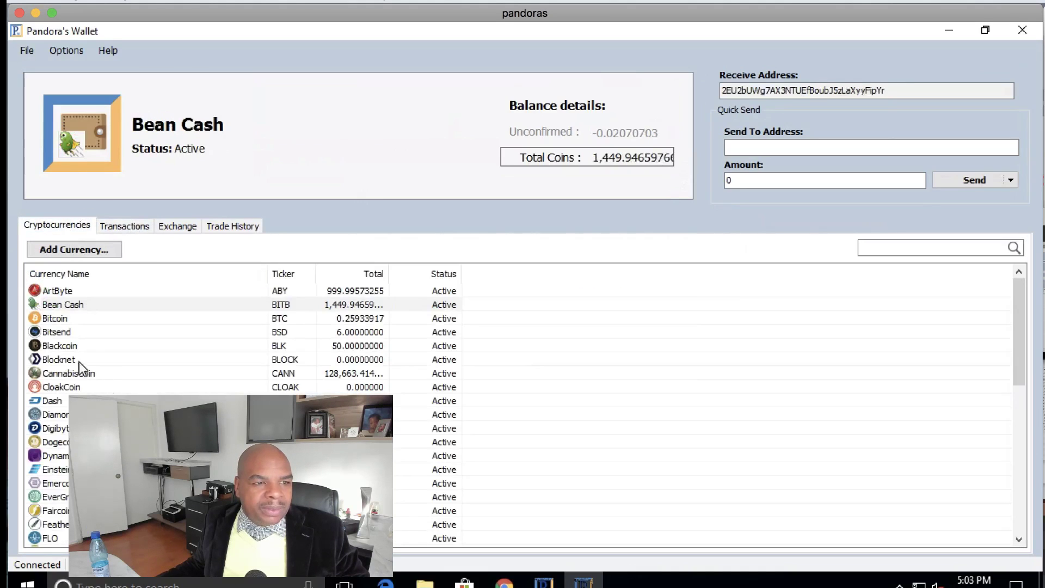
click(60, 333)
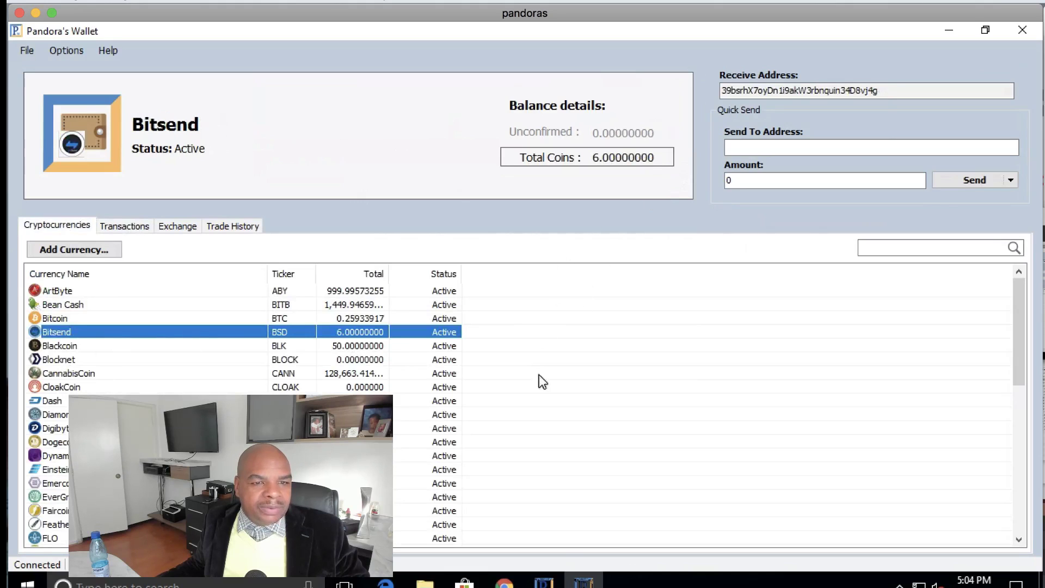
Step: Select Bitsend in the original wallet's currency list
click(544, 581)
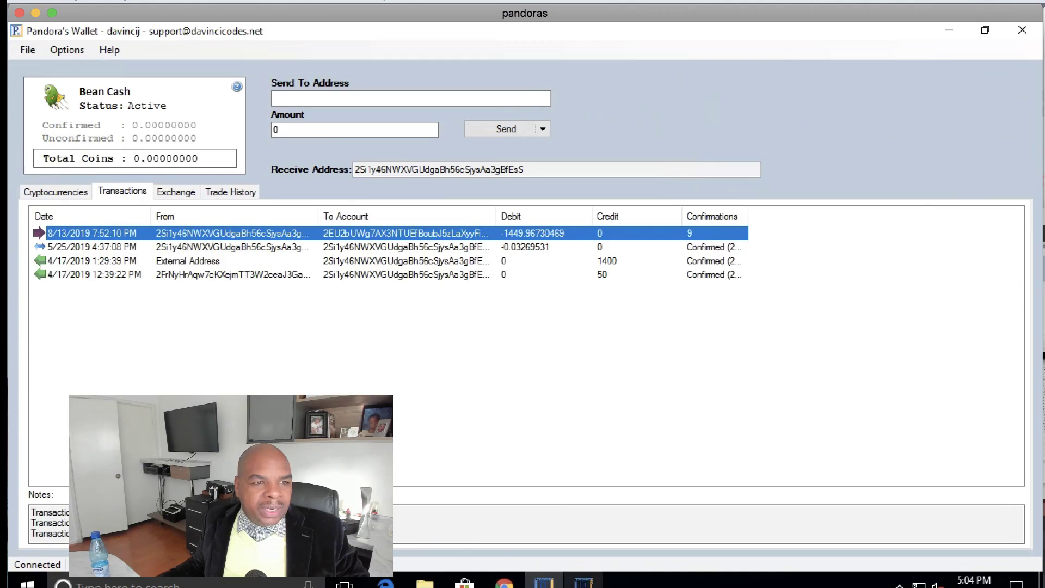
click(60, 190)
click(88, 315)
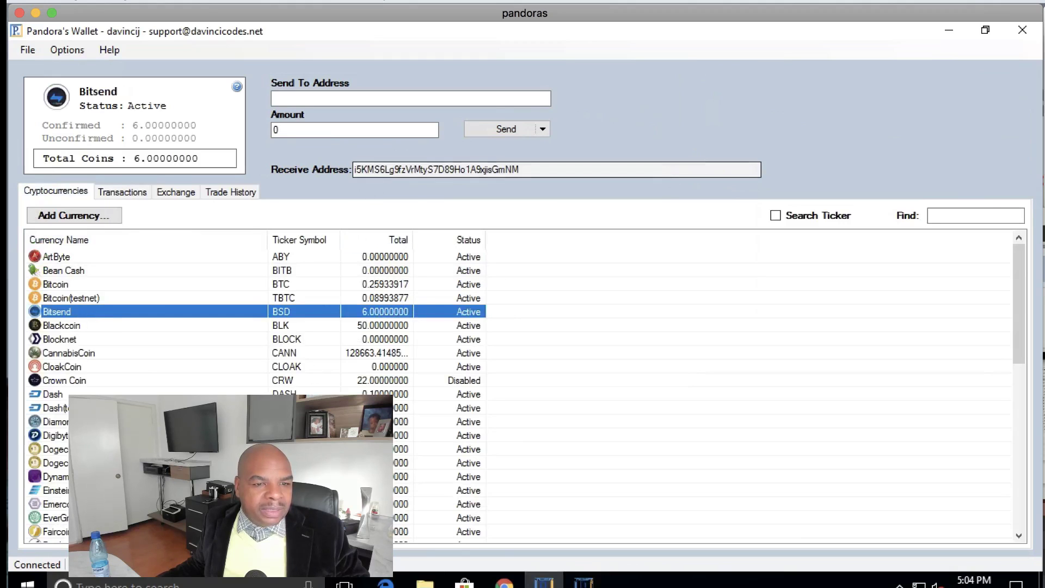
Step: In v1.1, set Bitsend's own receive address as destination and choose Send available balance
click(583, 581)
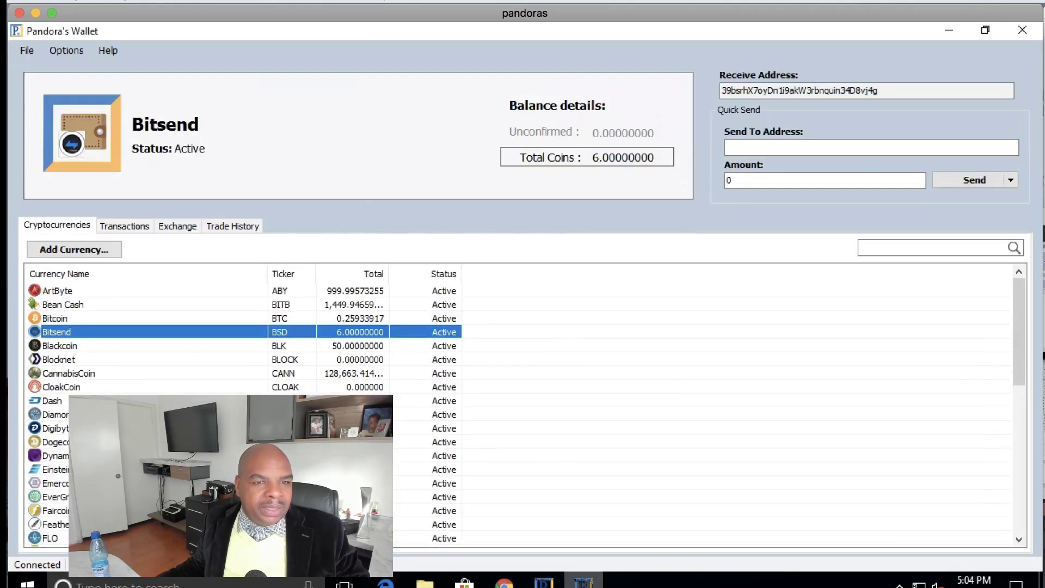
double_click(816, 90)
right_click(816, 92)
click(855, 146)
click(795, 147)
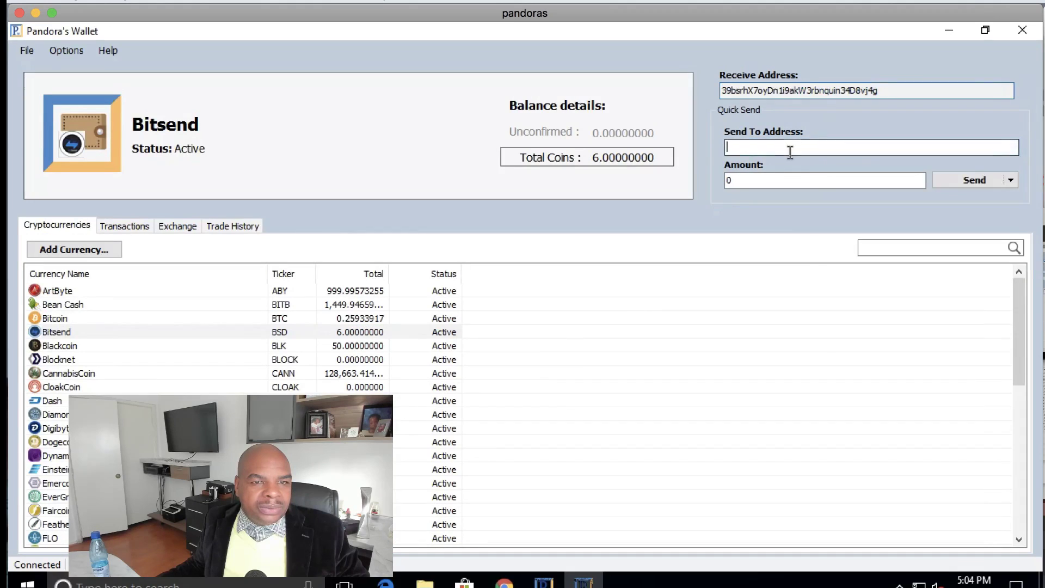
right_click(791, 152)
click(849, 225)
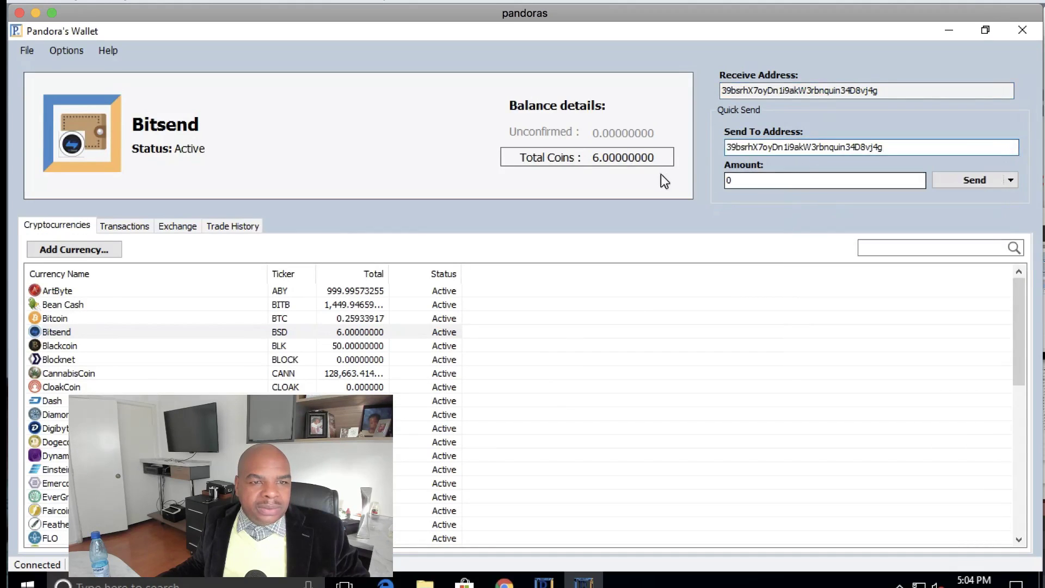
click(1009, 180)
click(1005, 200)
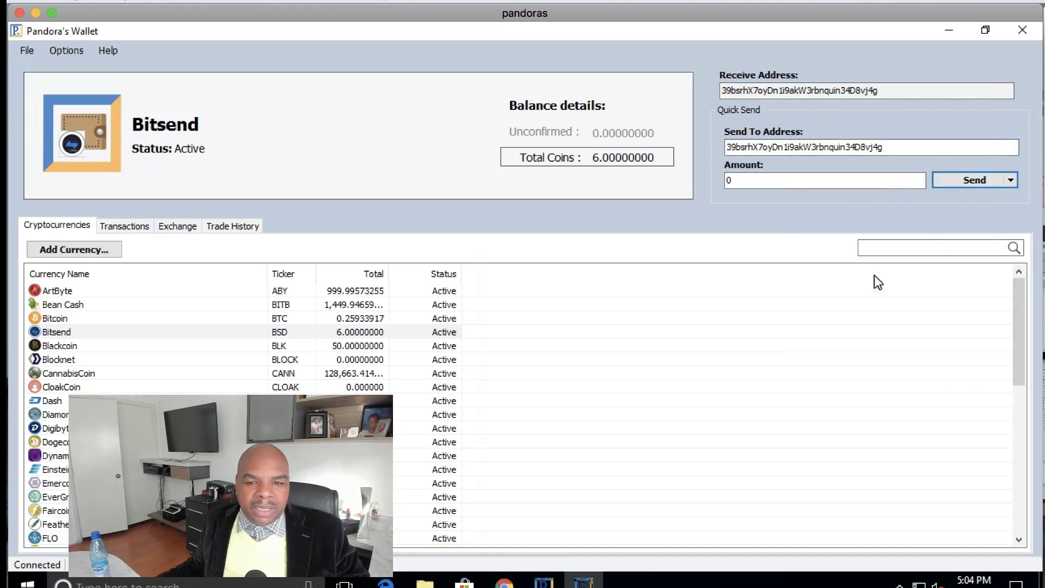
Step: Confirm sending 5.99997891 BSD to the wallet's own address and unlock it with the wallet password
click(1009, 178)
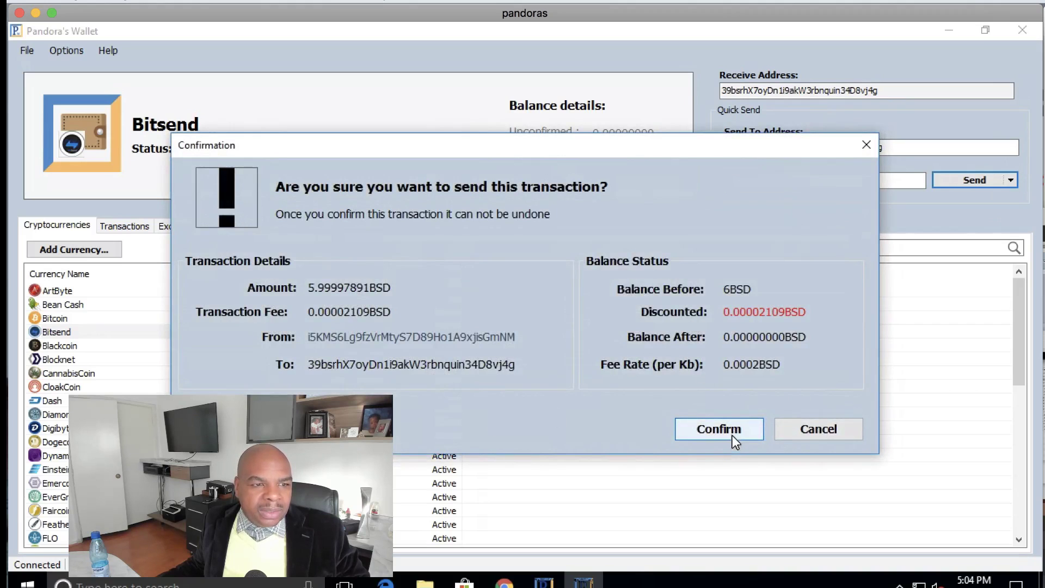
click(733, 435)
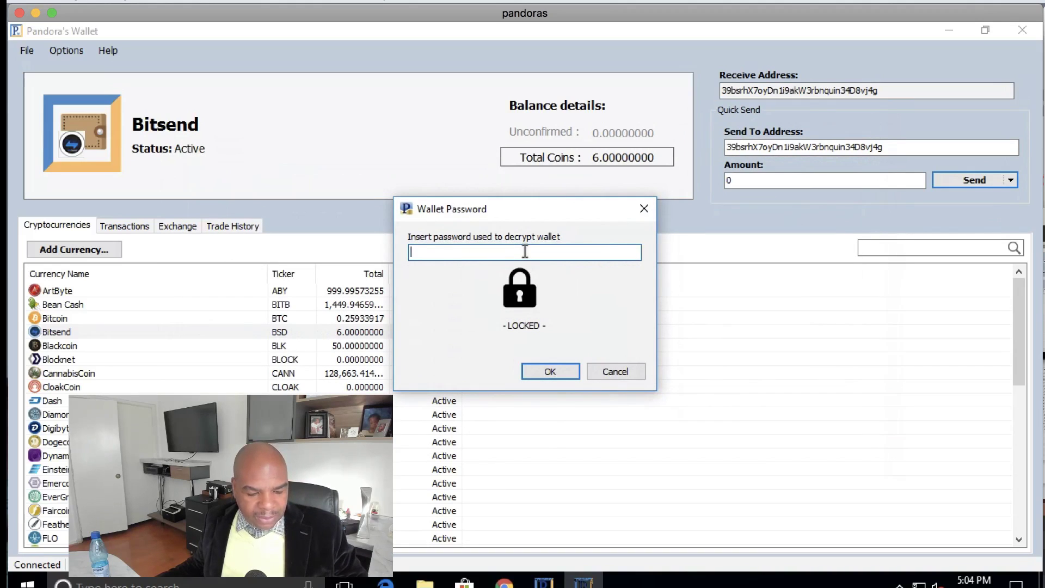
key(ctrl+v)
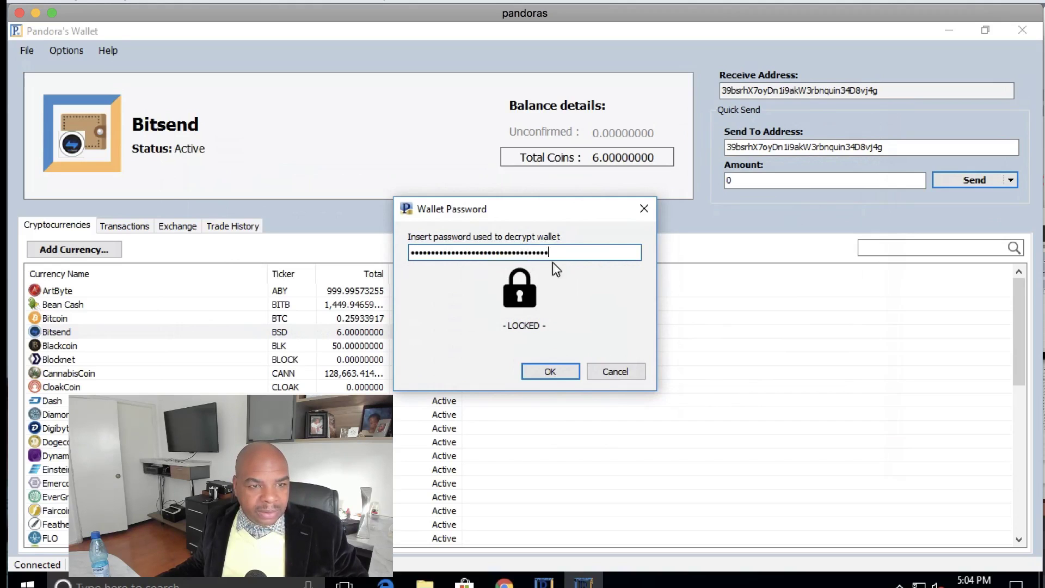
double_click(527, 252)
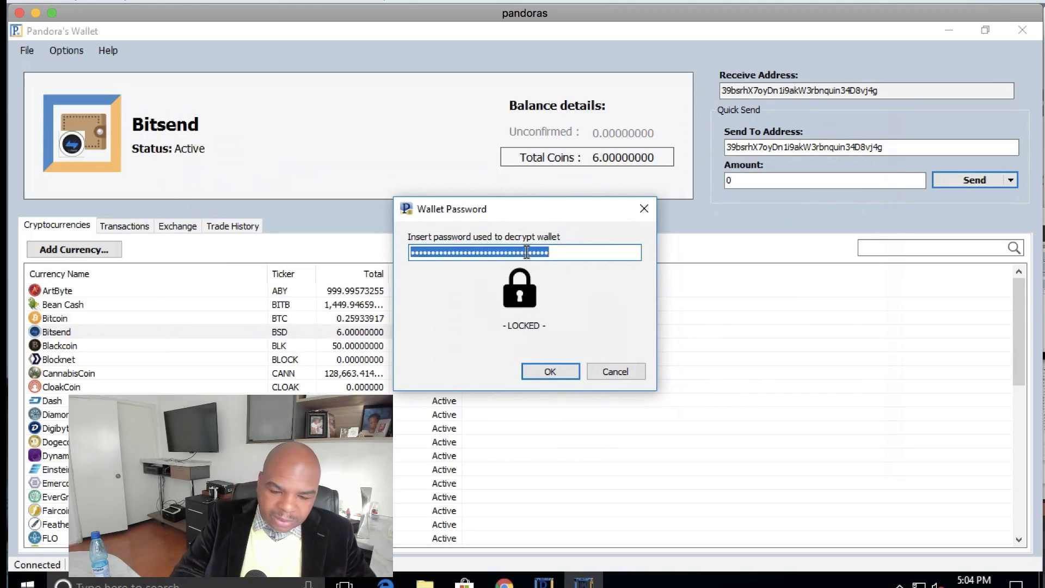
key(BackSpace)
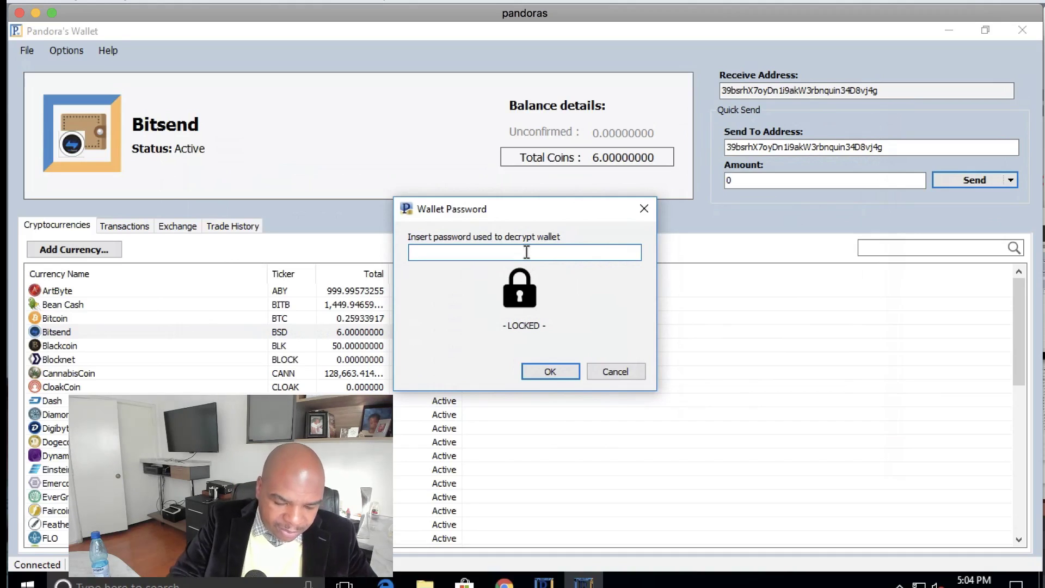
text(•••)
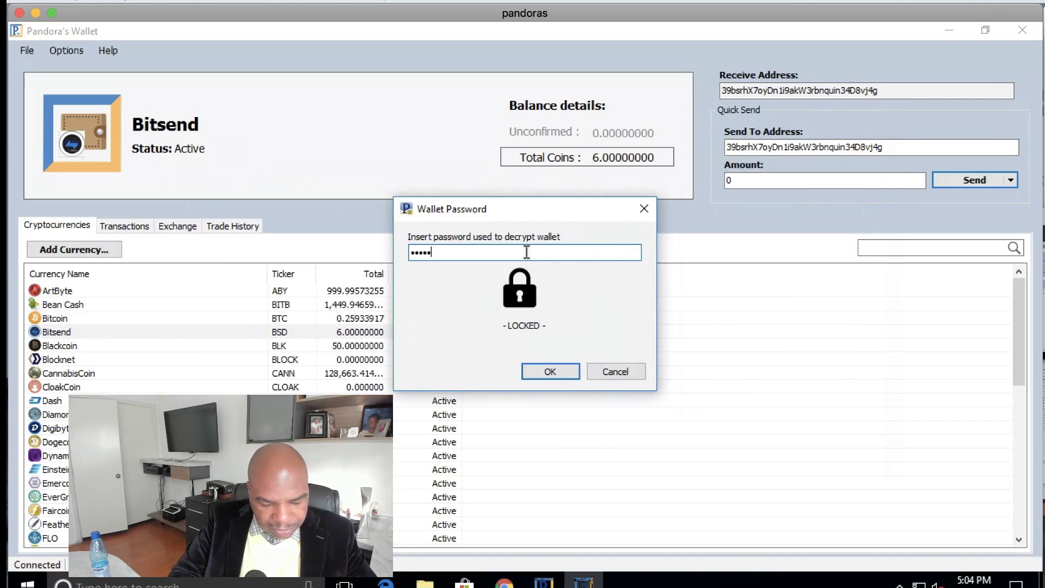
key(Return)
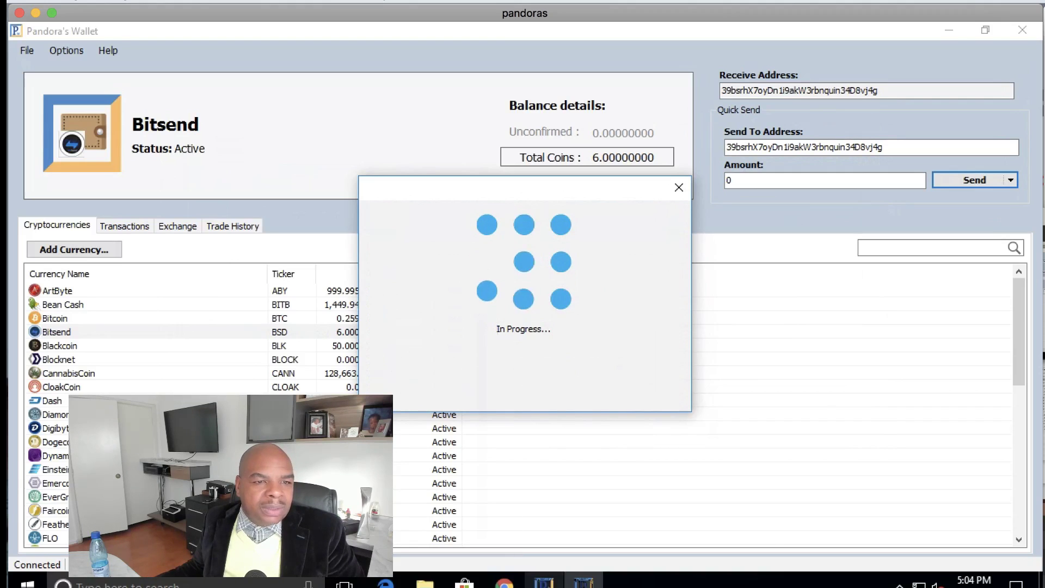
Step: Select the sent Transaction ID, check the 1.0 wallet's transaction history, then dismiss the Transaction Sent notice
click(545, 582)
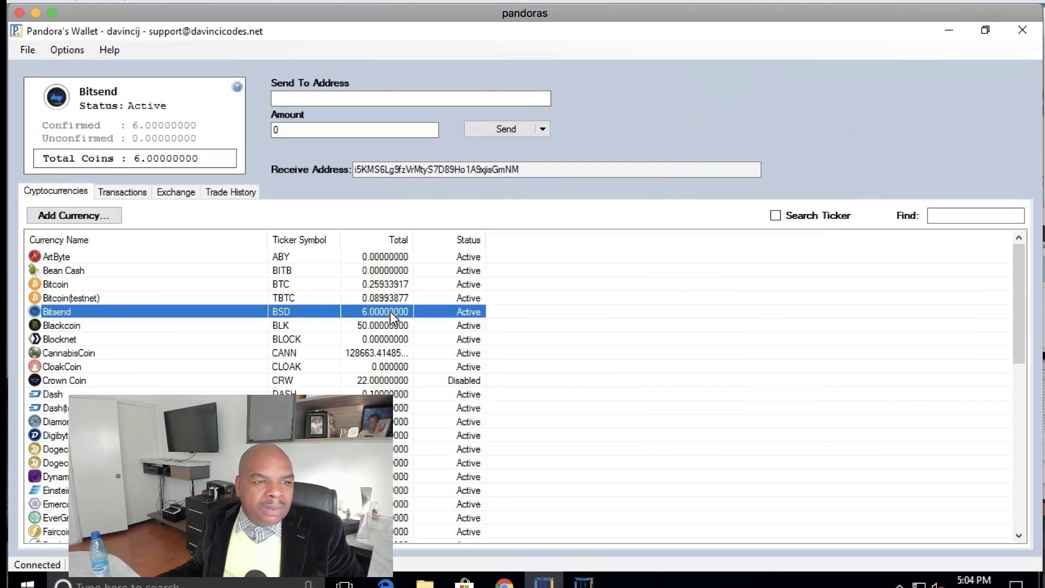
click(583, 582)
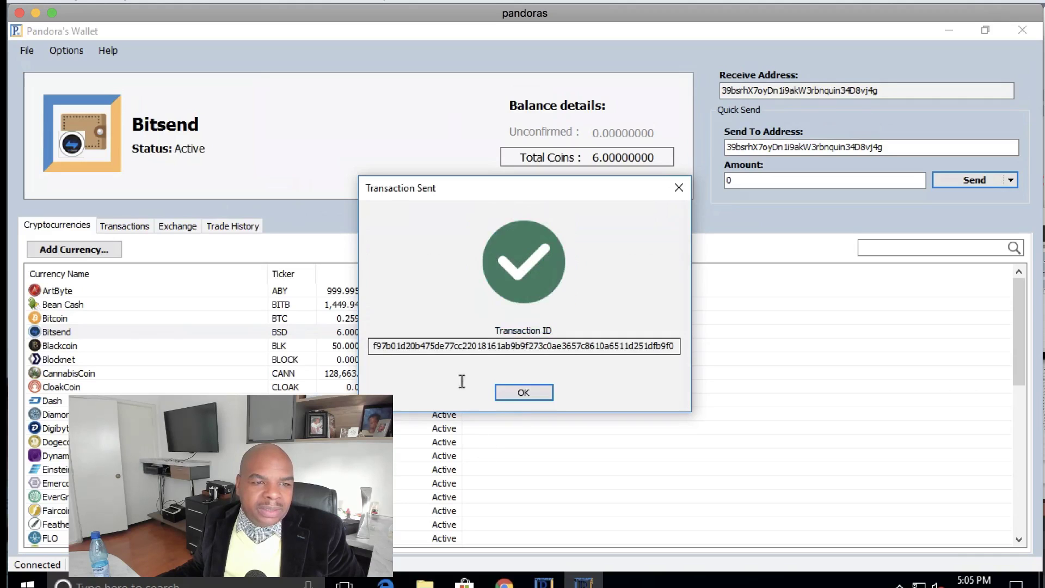
double_click(433, 345)
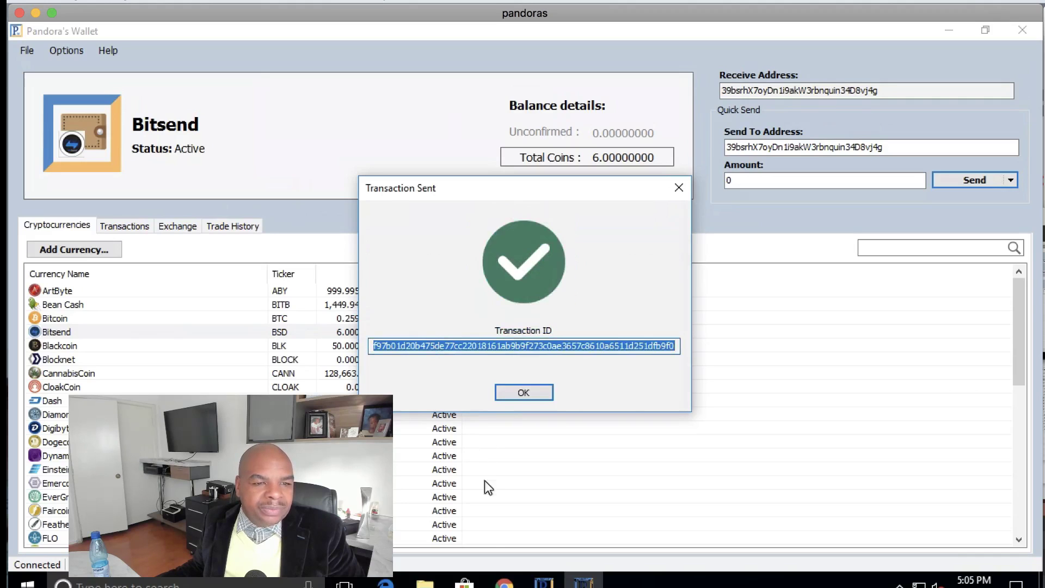
click(670, 501)
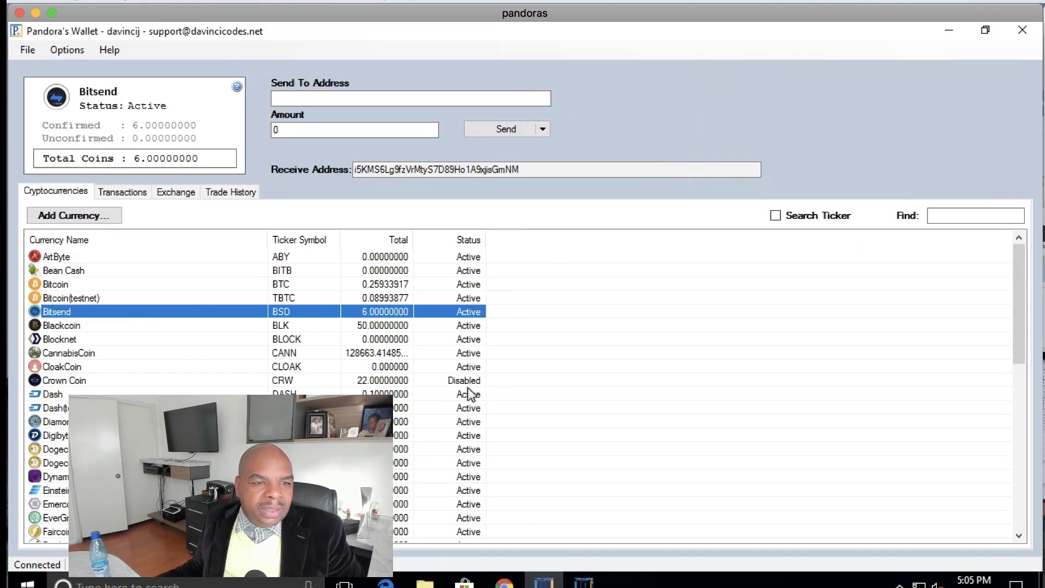
click(123, 192)
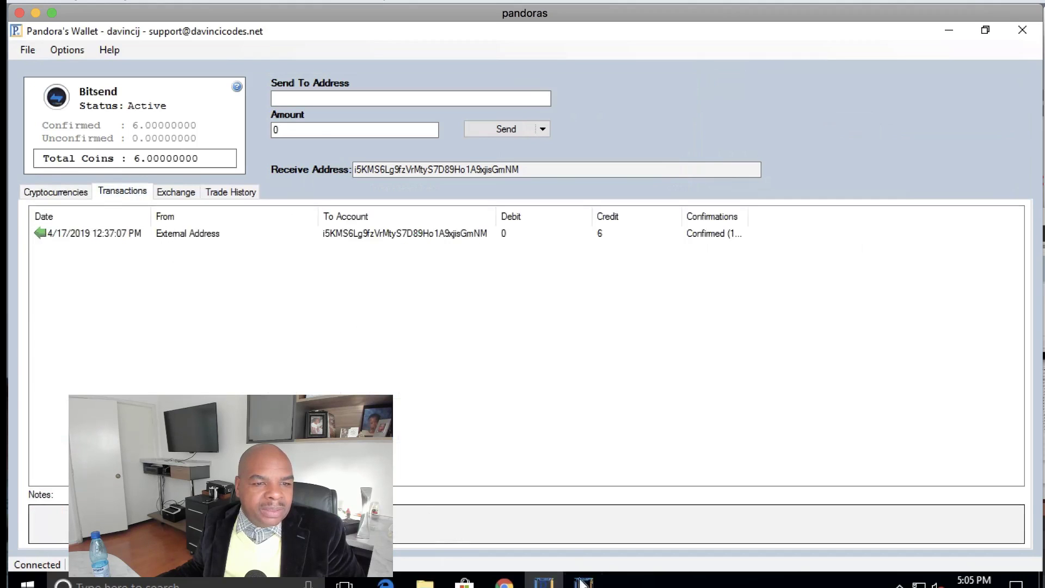
click(558, 530)
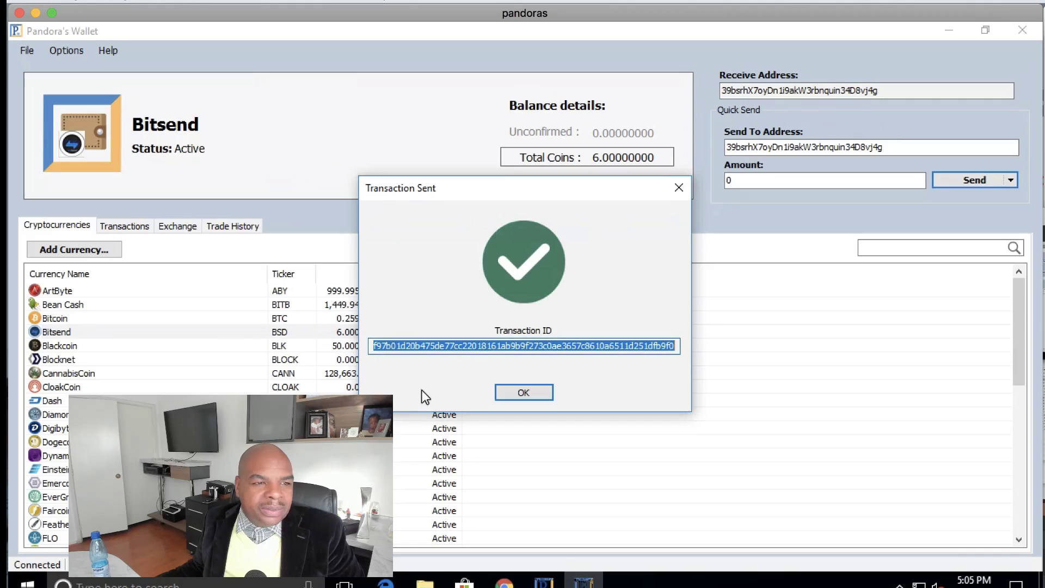
click(510, 396)
Step: Inspect the new 8/13/2019 Bitsend transaction in v1.1 and the -6 outgoing one in 1.0
click(135, 229)
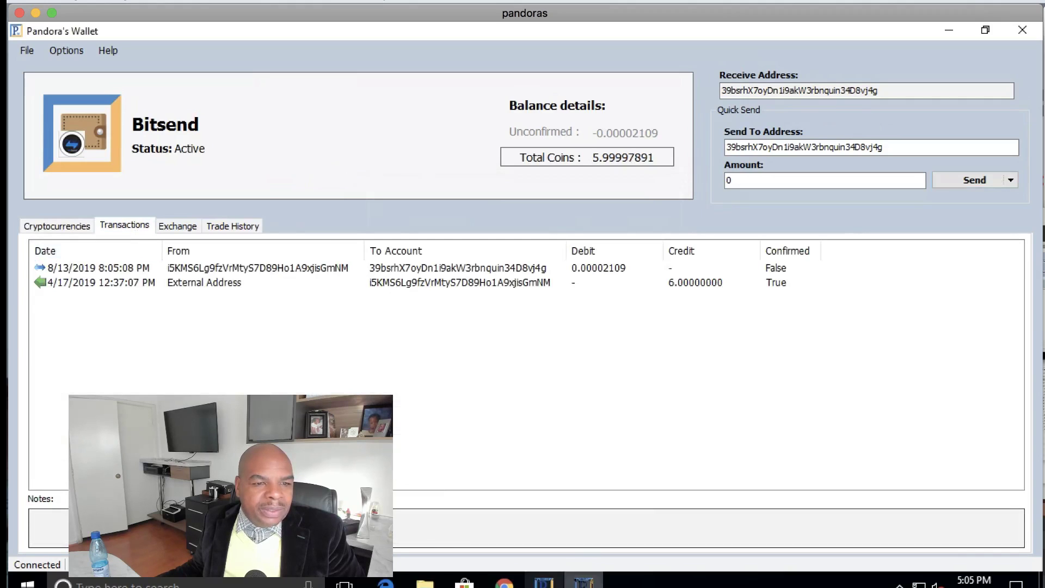
click(543, 582)
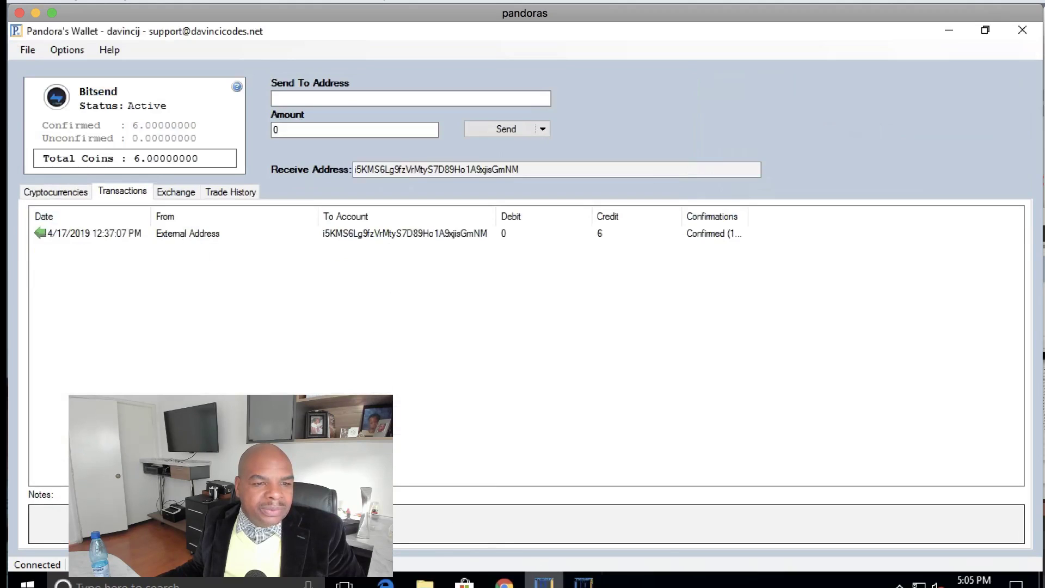
click(543, 533)
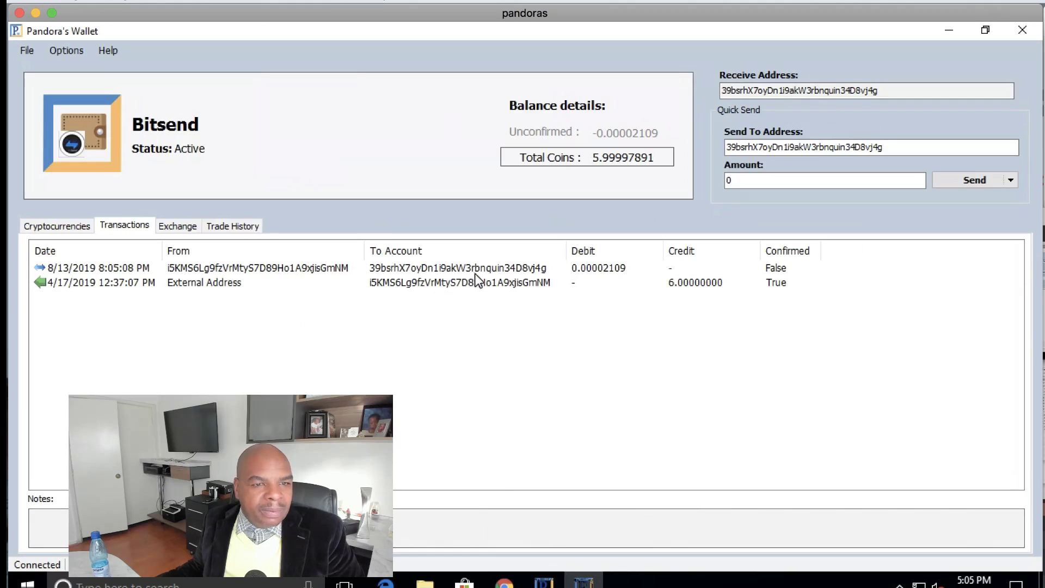
click(533, 270)
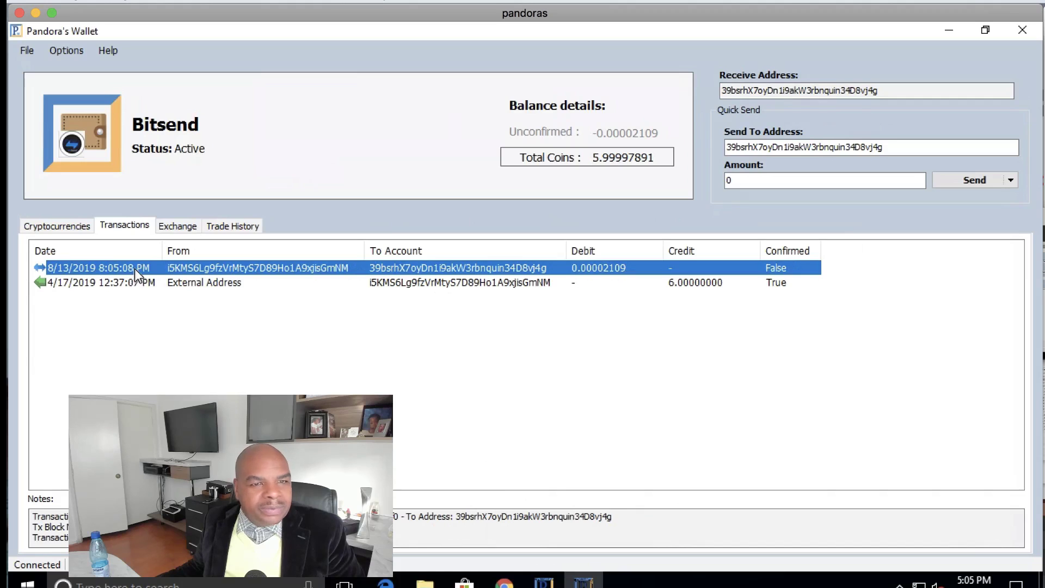
click(540, 534)
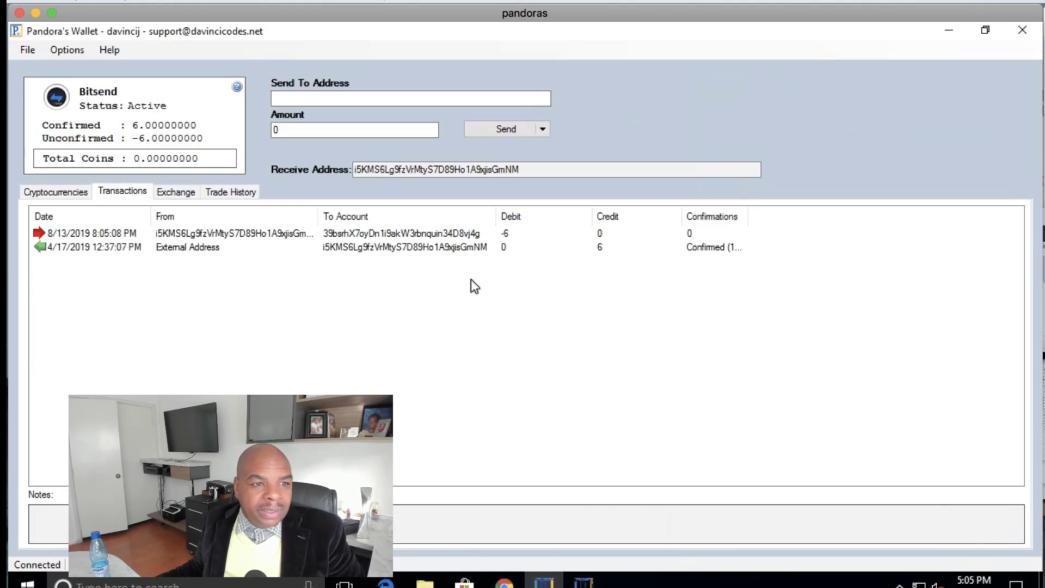
click(216, 237)
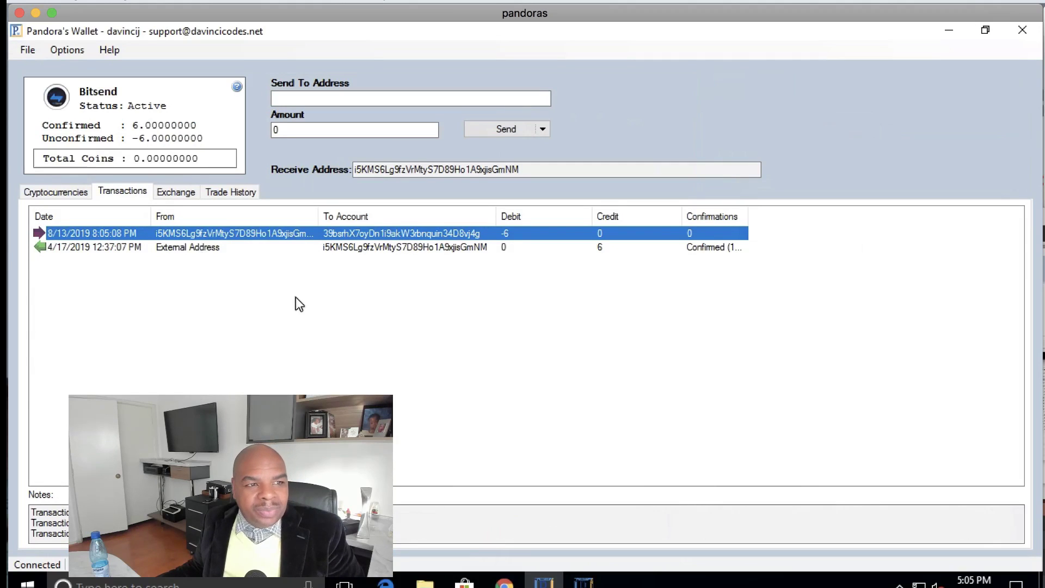
click(582, 581)
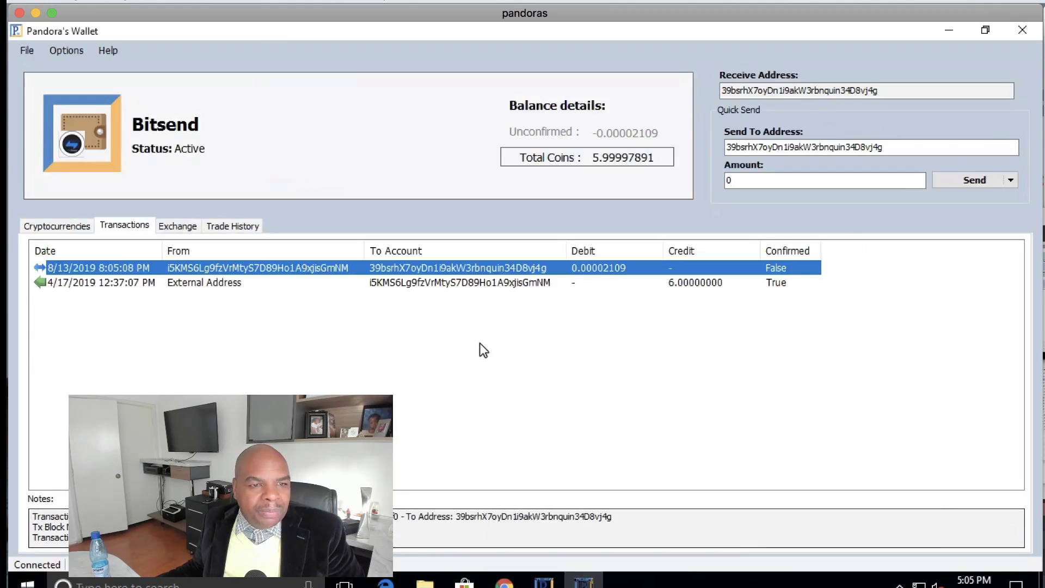
click(66, 226)
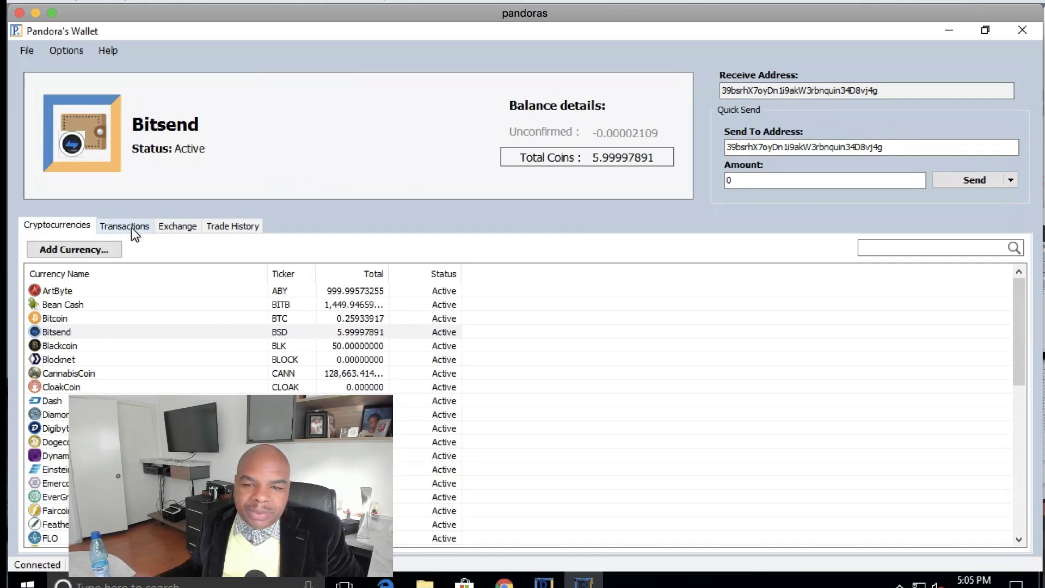
scroll(519, 413, down, 10)
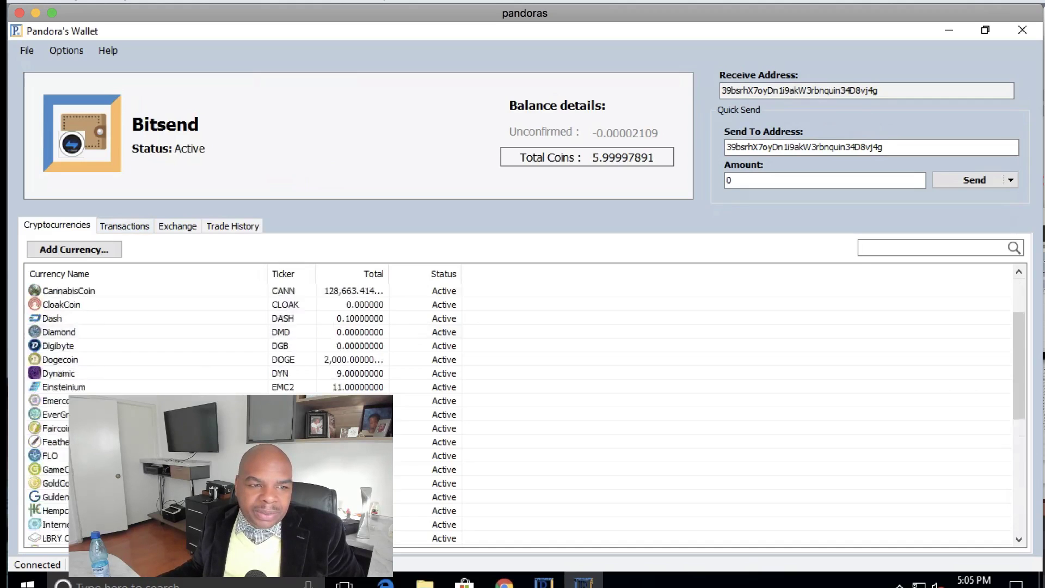
scroll(519, 414, down, 1)
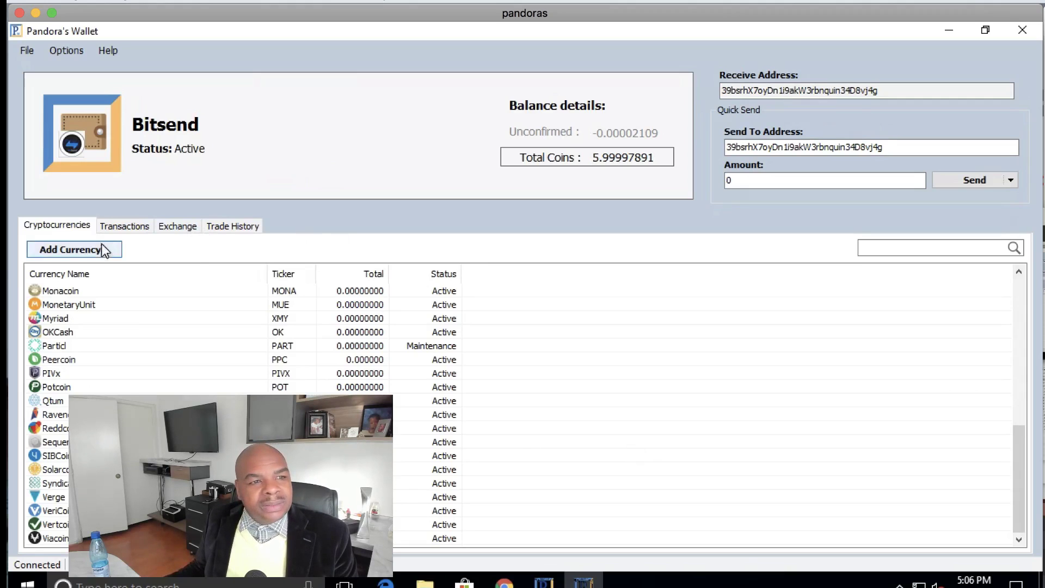
click(178, 225)
click(55, 222)
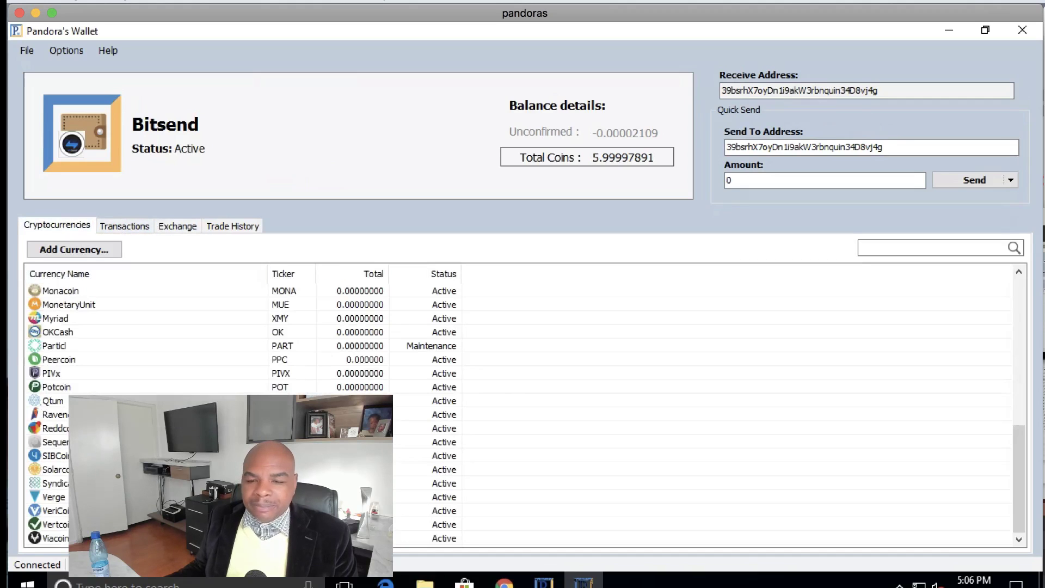